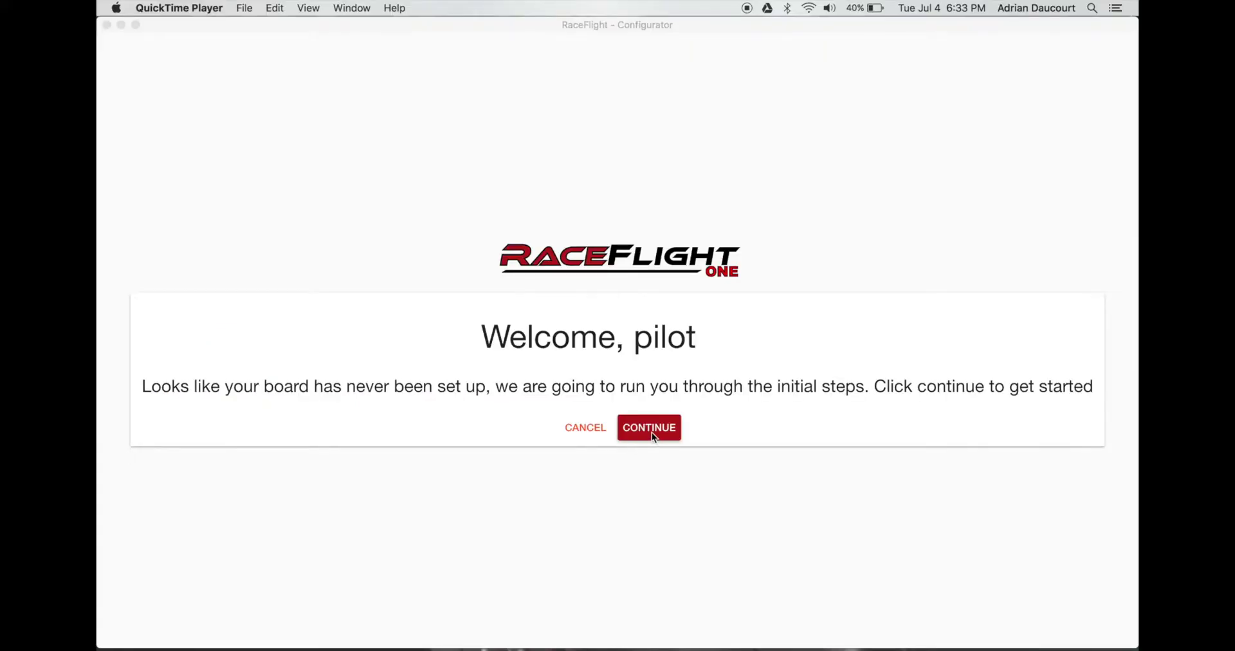
- Start the initial setup wizard and choose the Taranis receiver
click(651, 435)
click(652, 435)
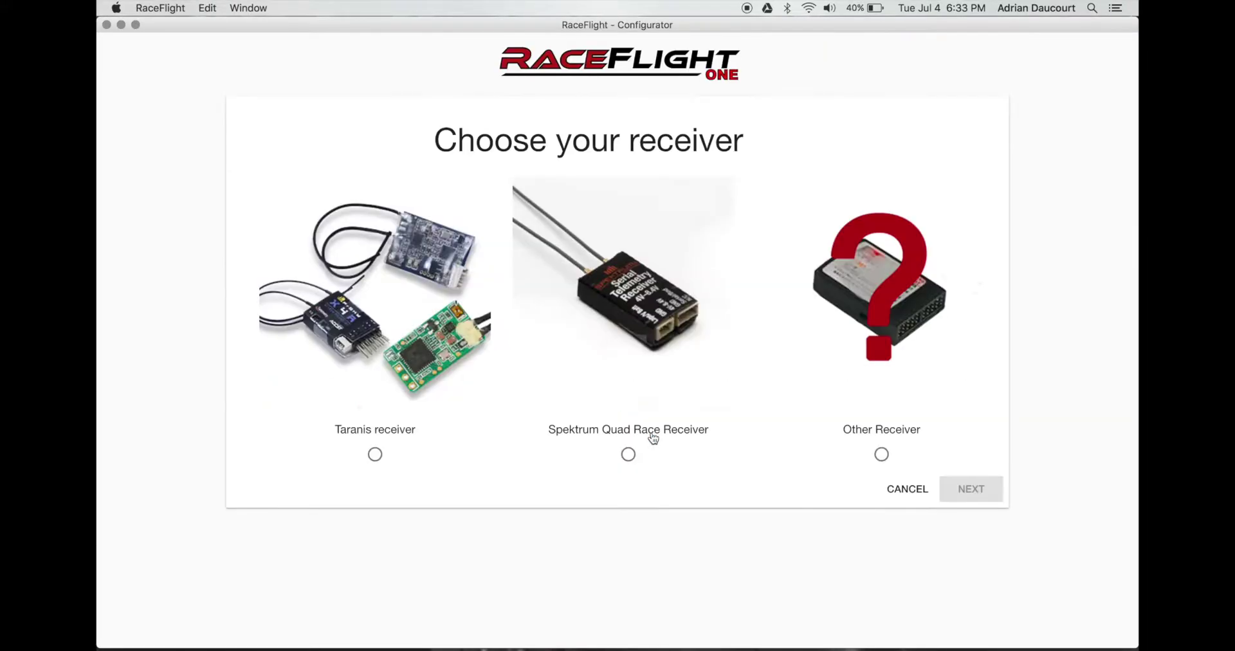
click(375, 455)
click(973, 492)
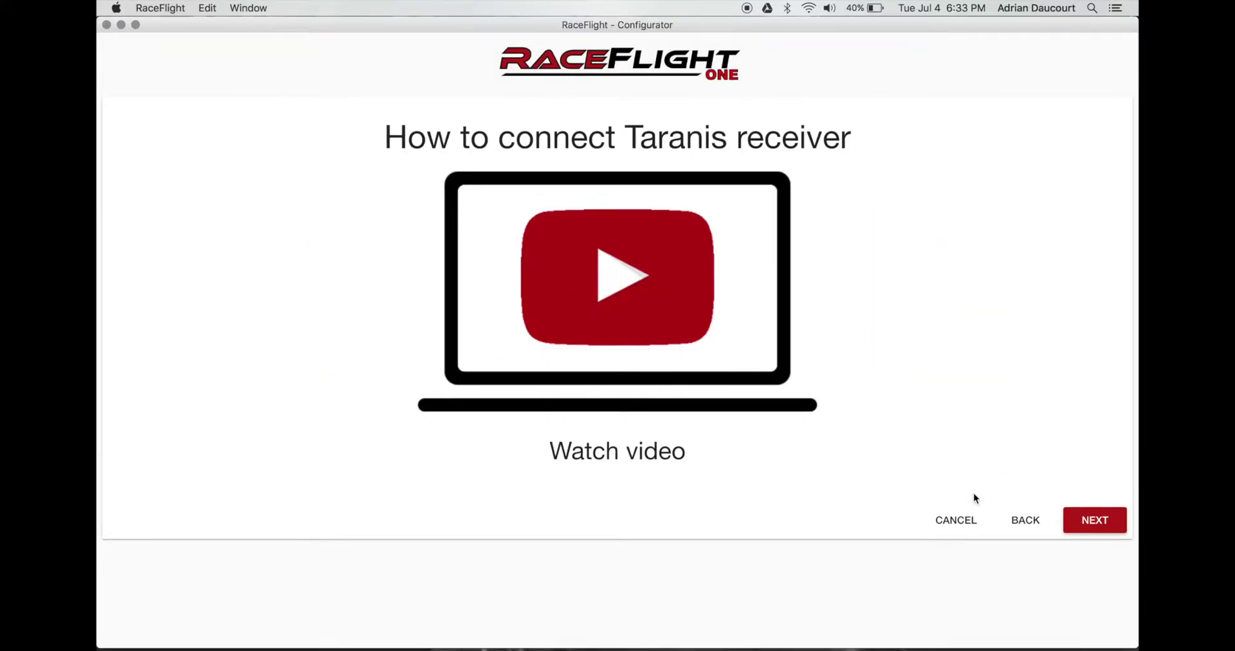
click(1084, 519)
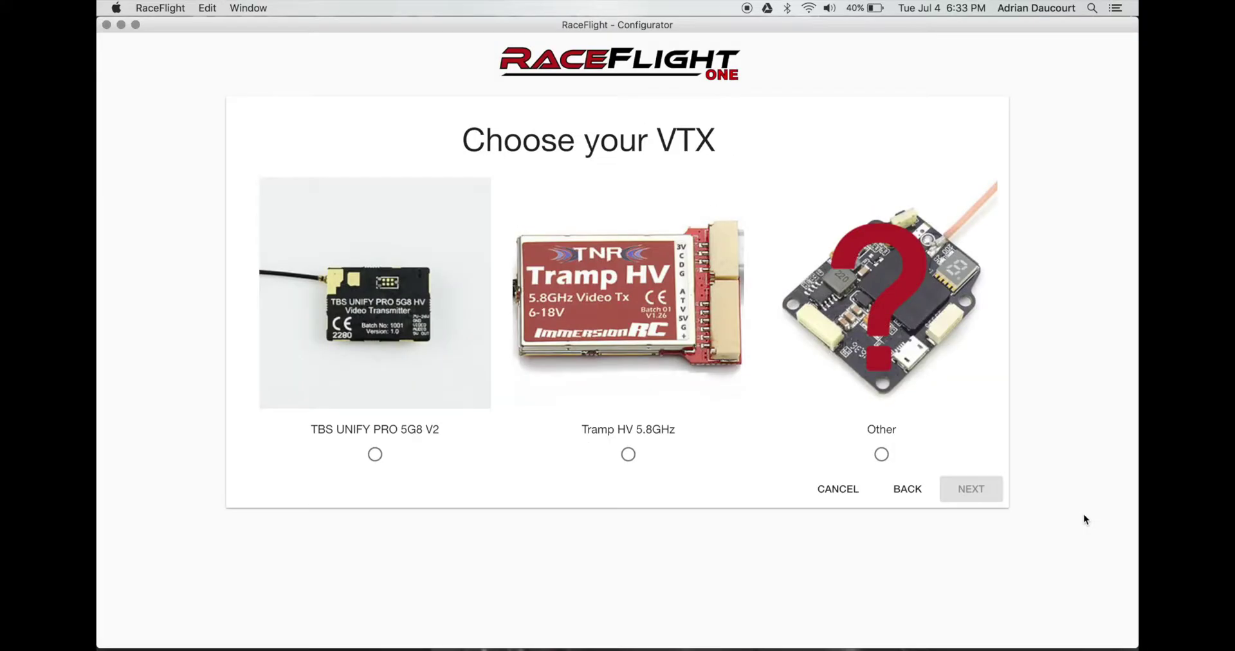
- Choose the TBS UNIFY PRO 5G8 V2 VTX, enable reversed props and finish the wizard
click(376, 455)
click(980, 490)
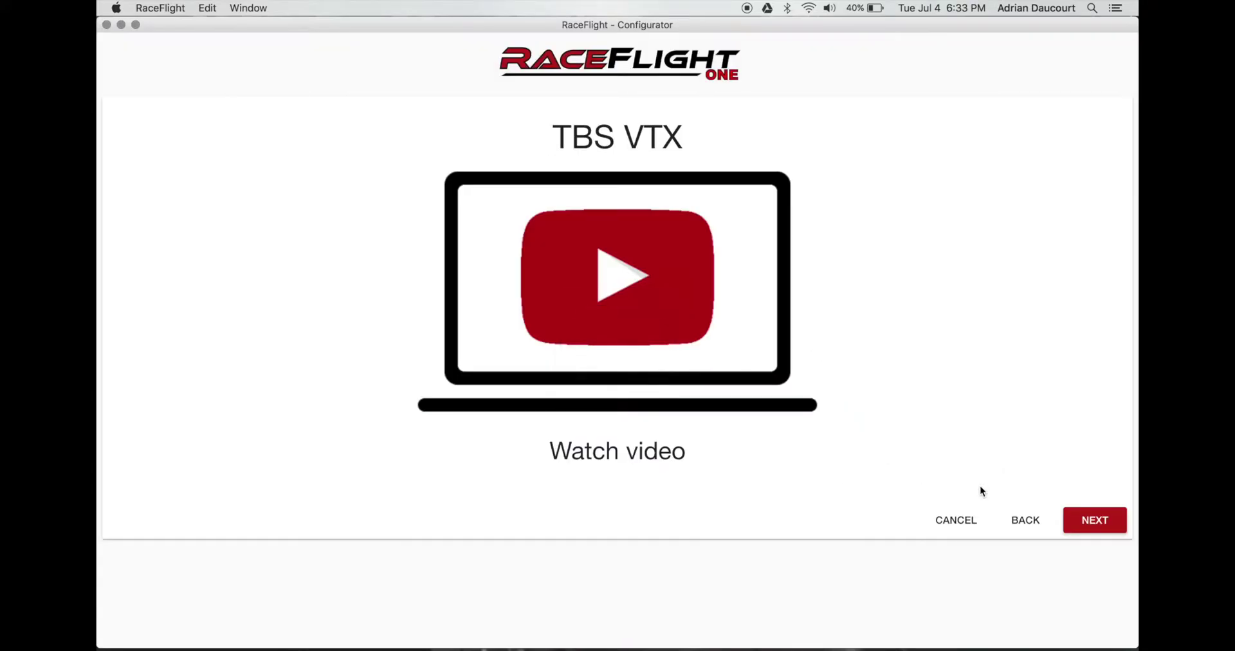
click(1092, 520)
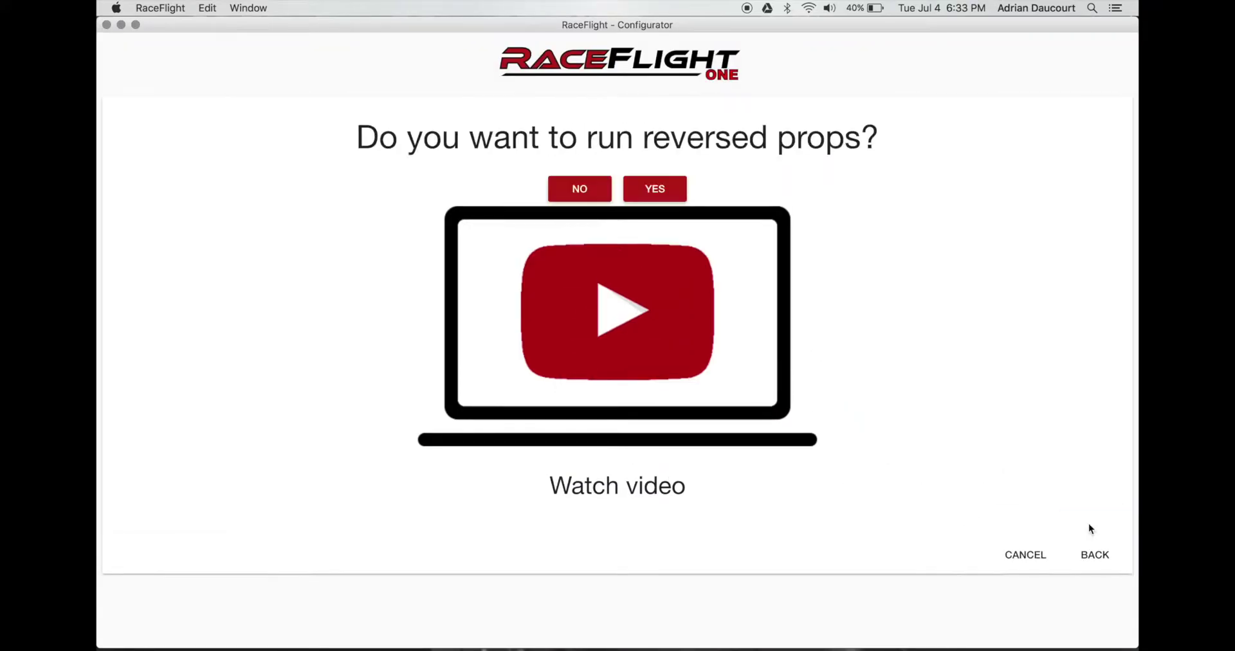
click(655, 188)
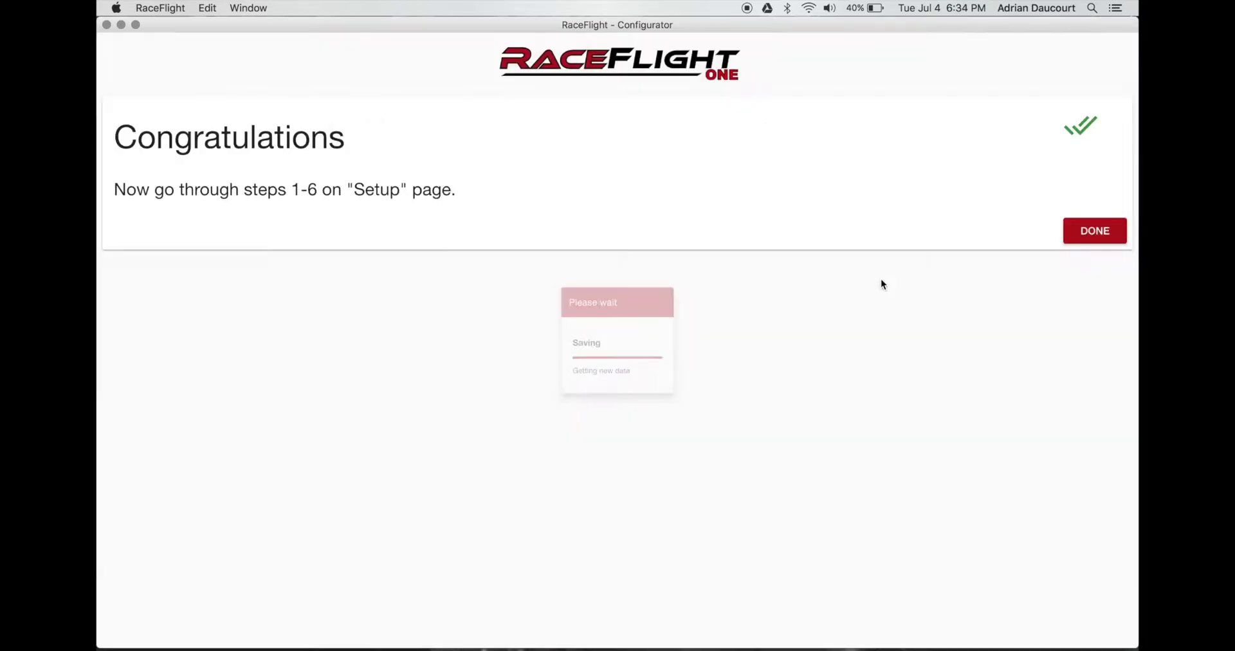
click(1097, 233)
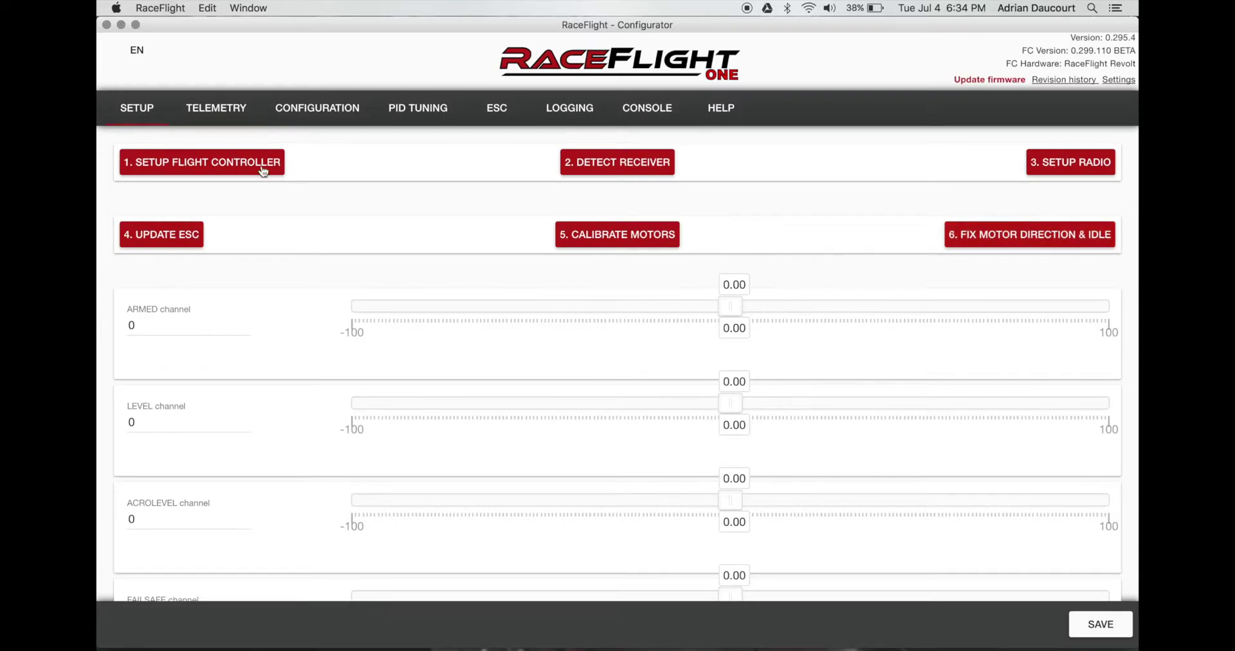
- Configure the flight controller for Racing on a 4" or 5" quad, recording flat and nose-down orientation
click(235, 168)
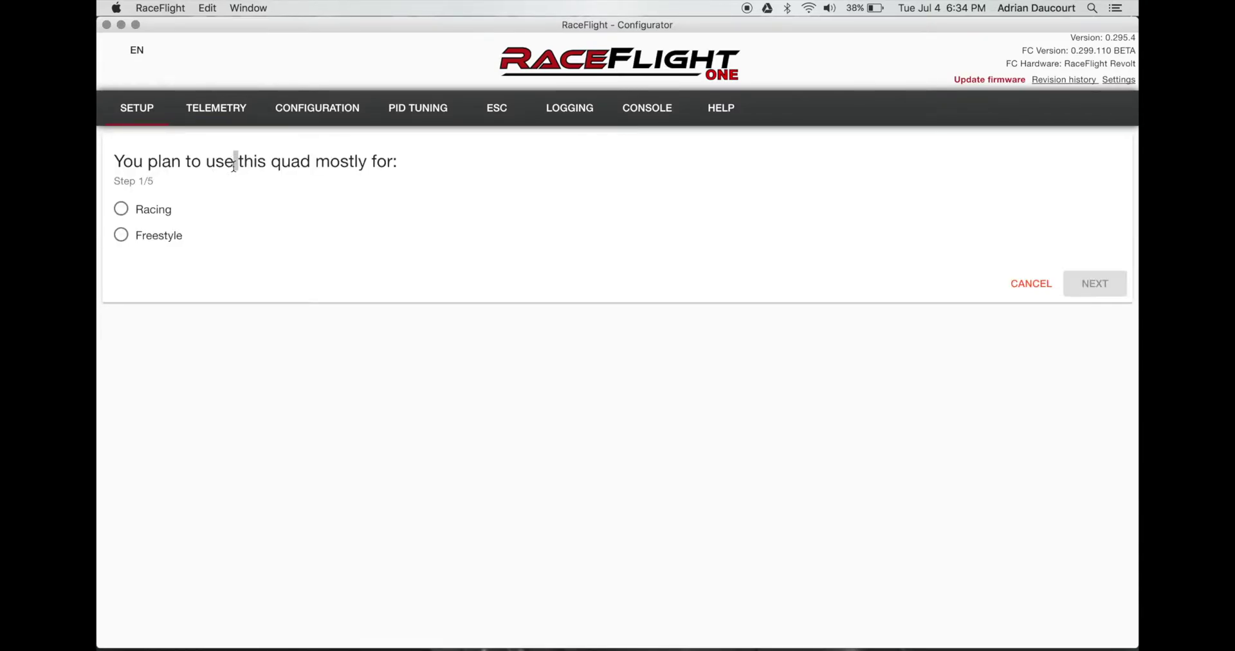
click(150, 211)
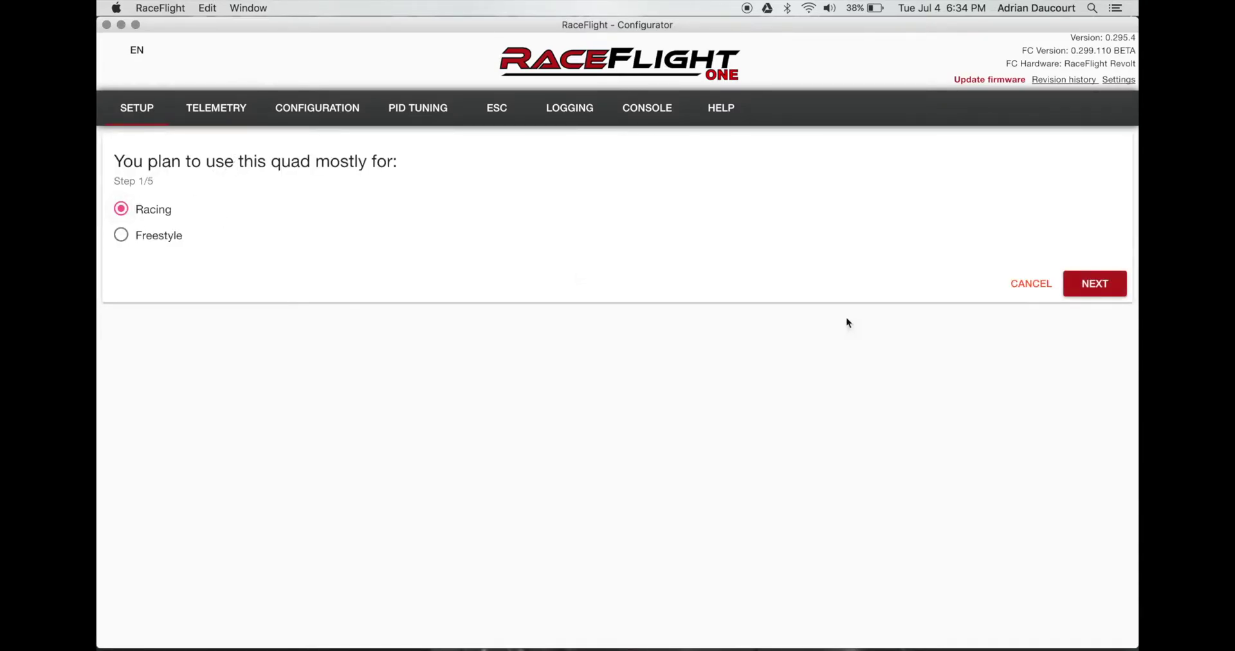
click(1088, 284)
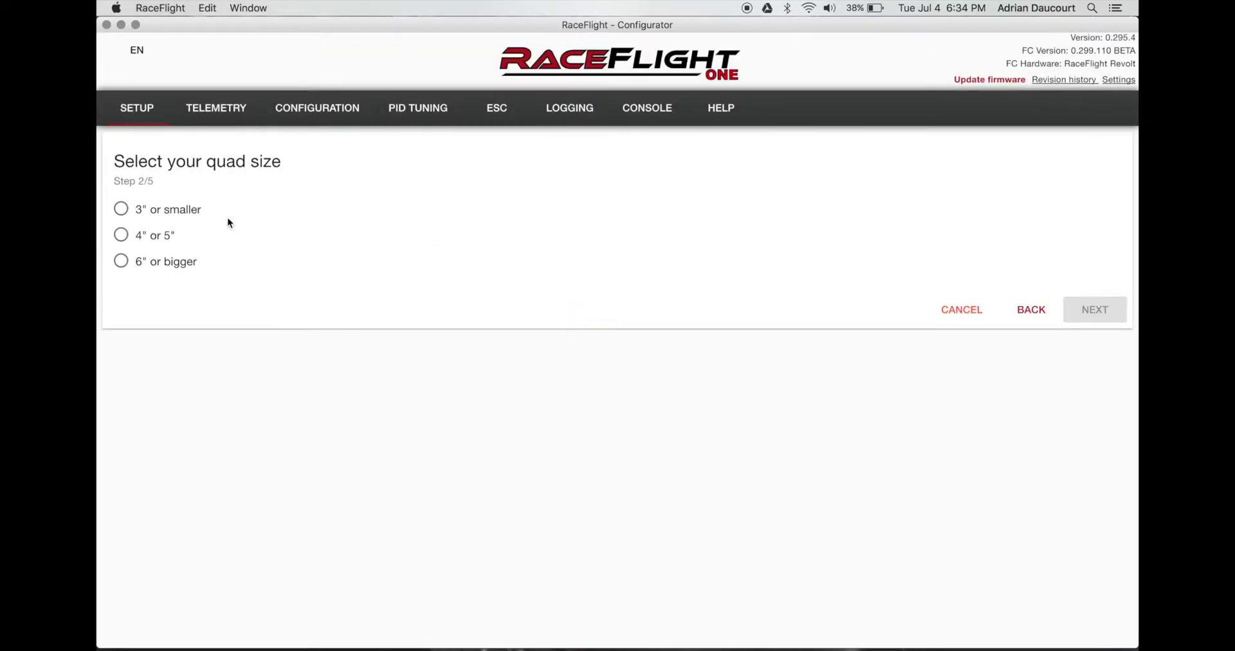
click(121, 235)
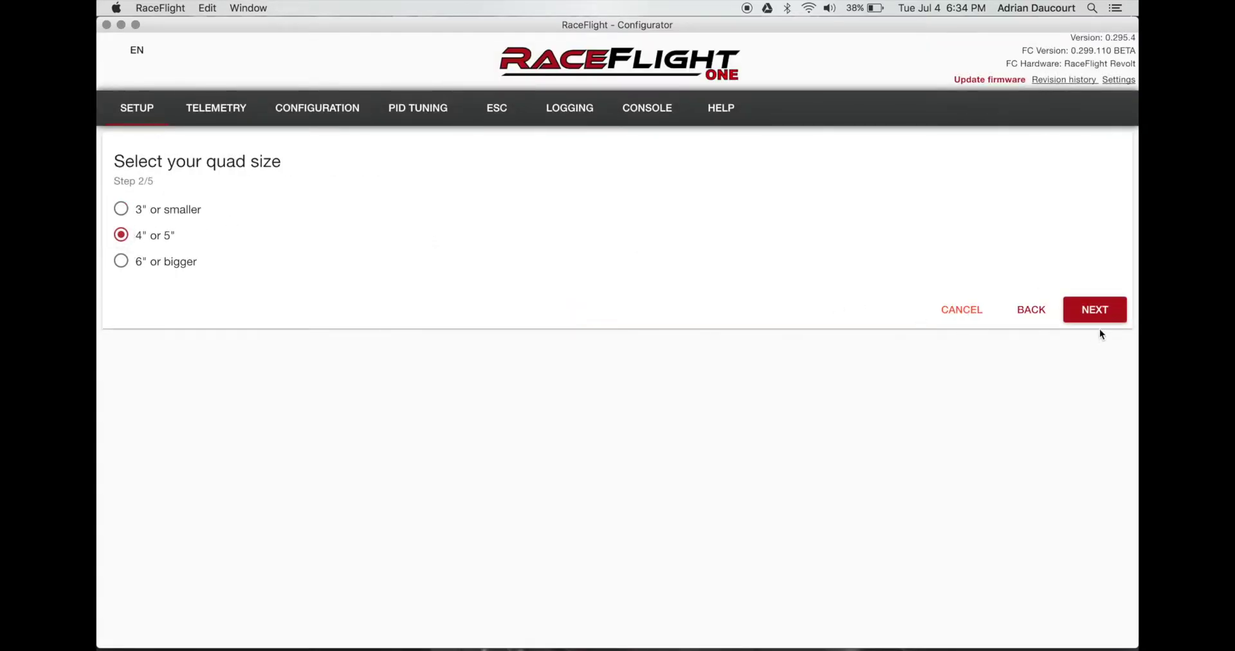
click(1098, 318)
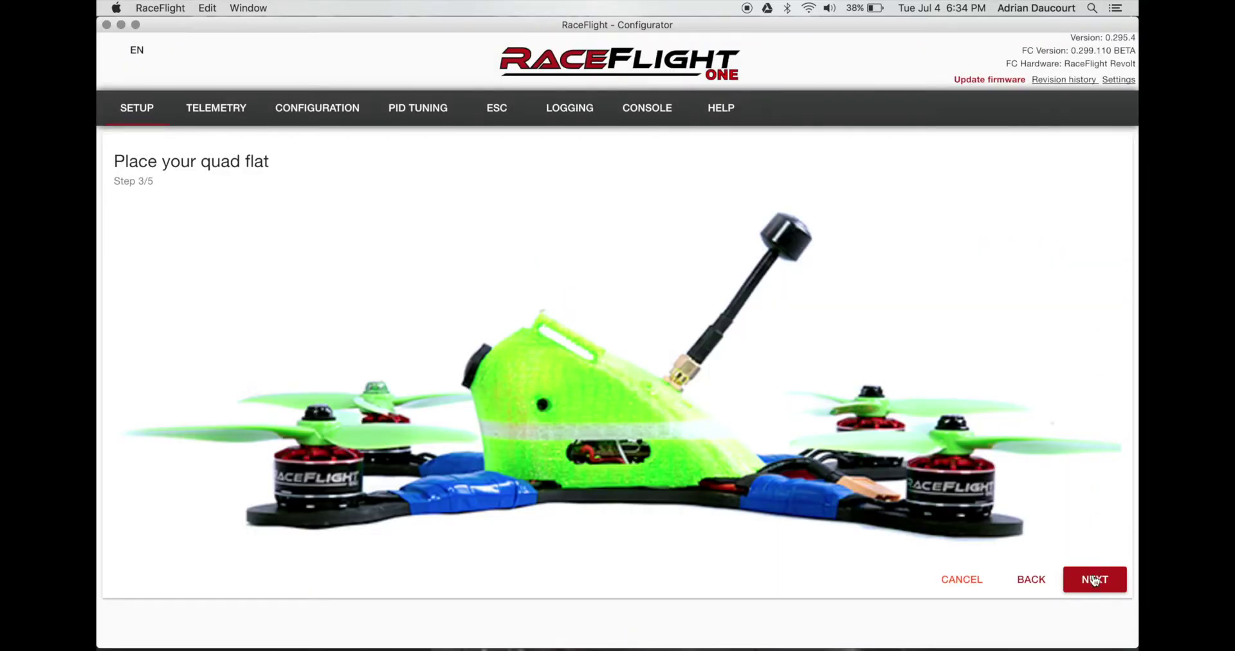
click(1093, 579)
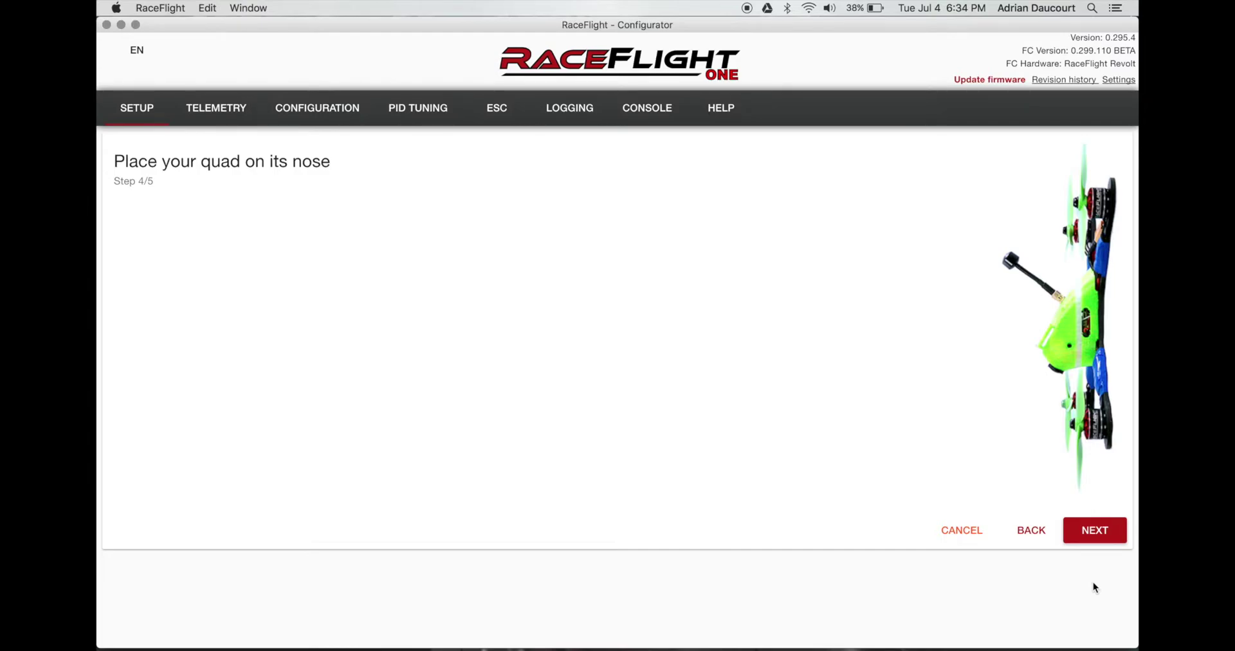
click(1095, 534)
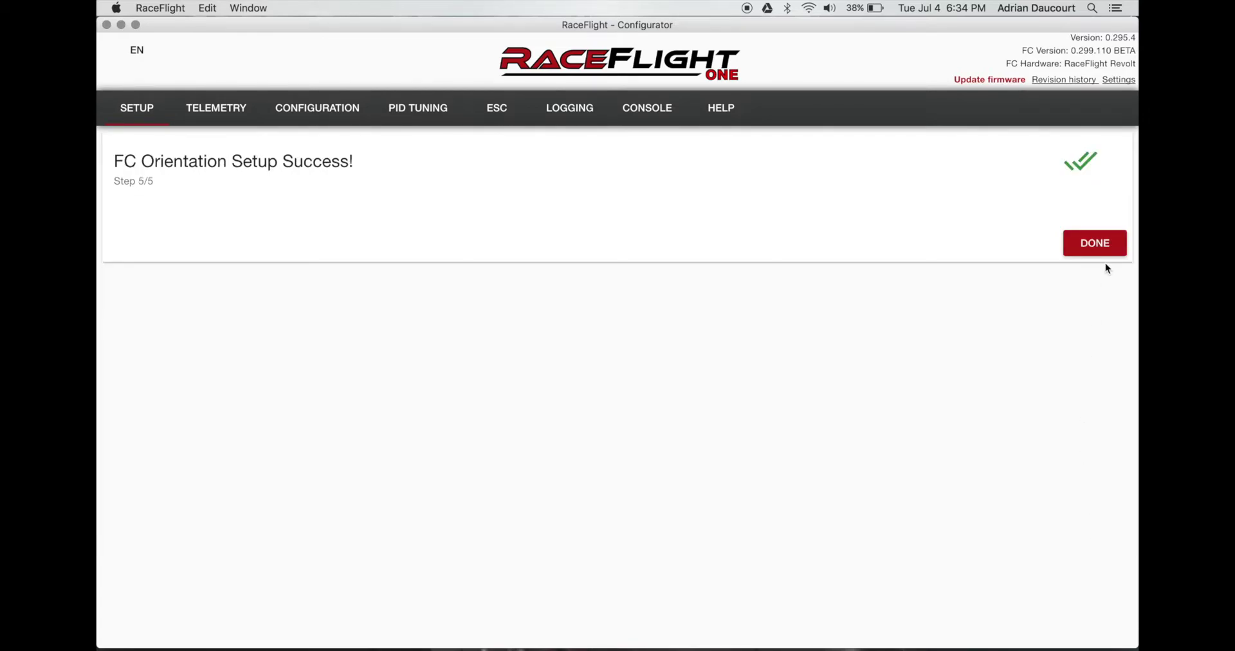
- Close the orientation wizard and run automatic receiver detection to completion
click(1093, 244)
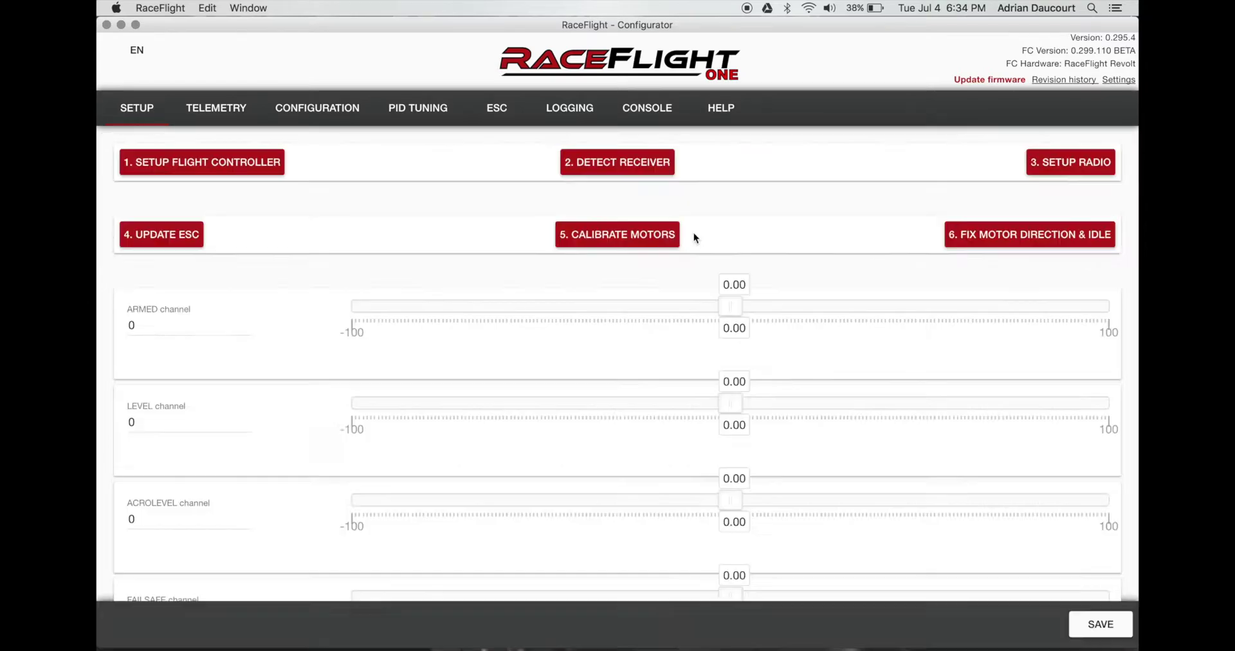
click(627, 164)
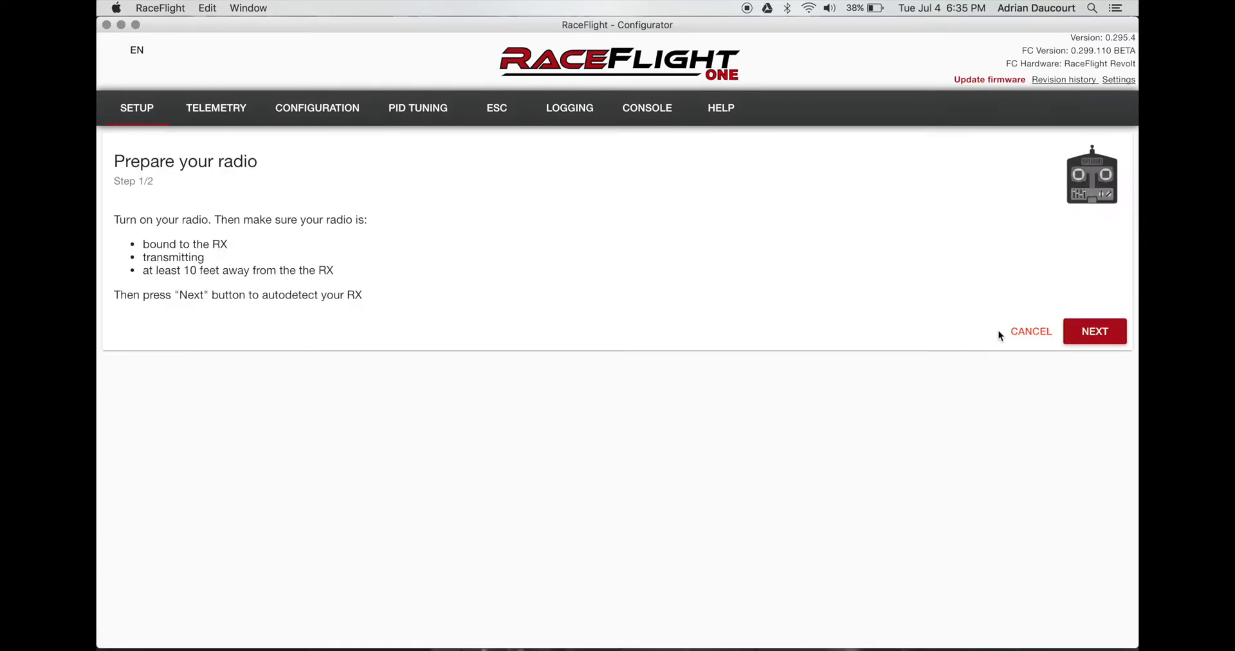
click(1091, 340)
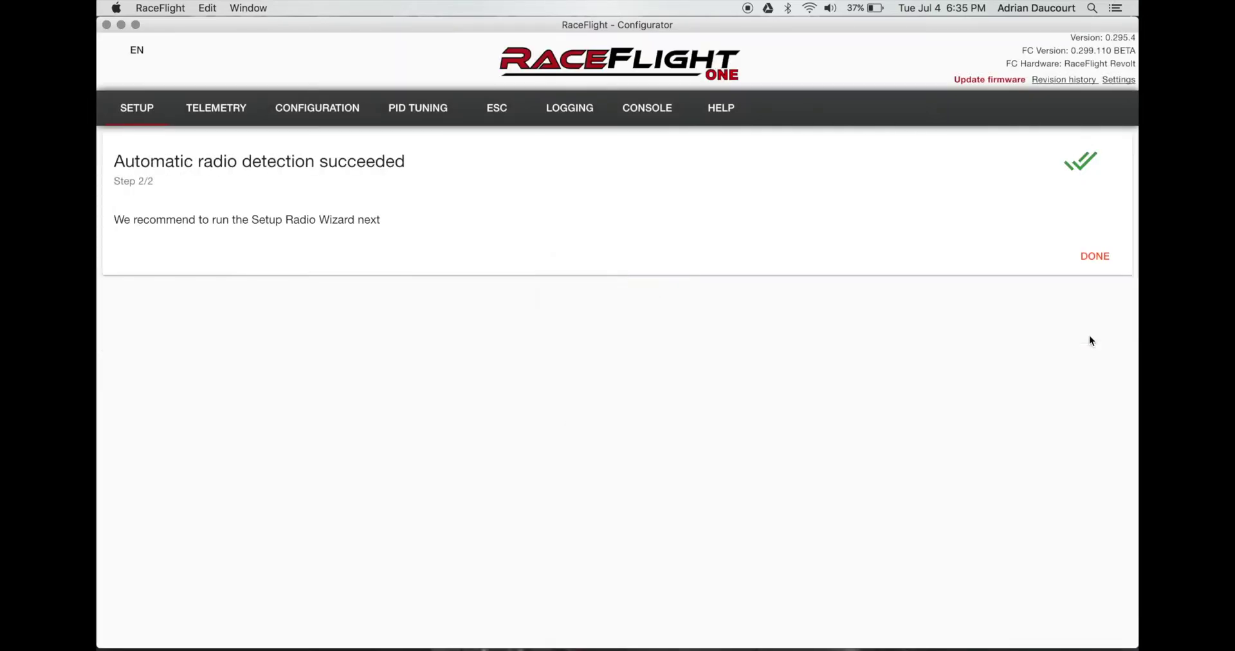
click(1102, 255)
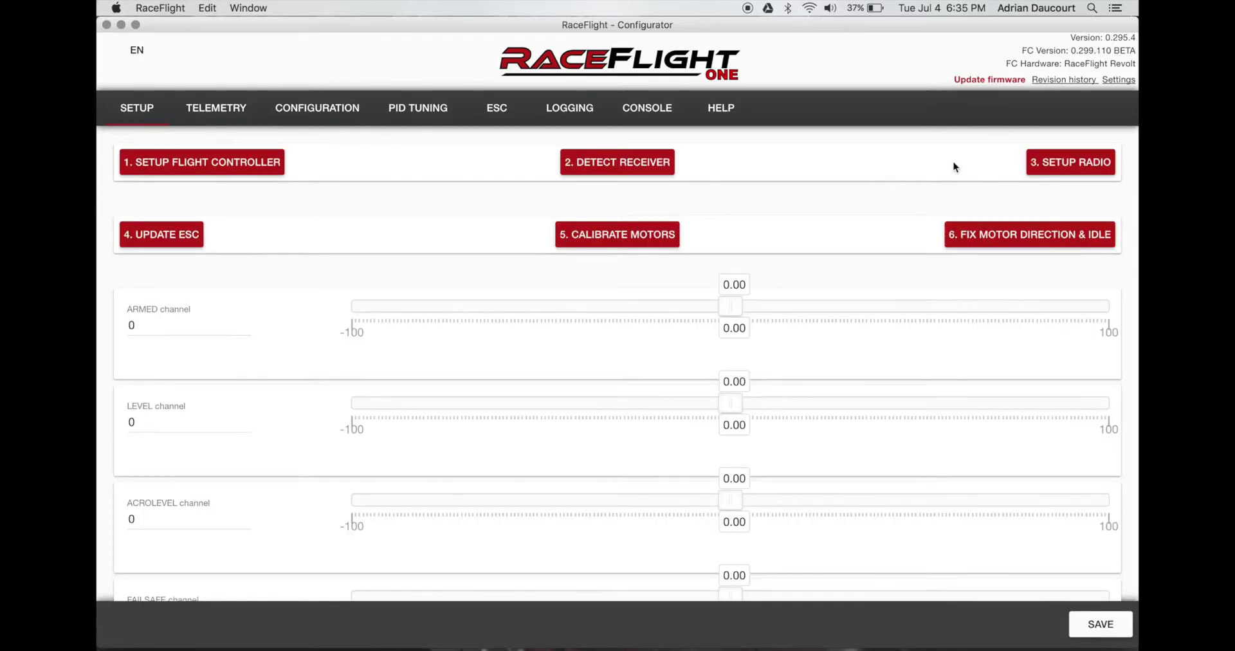
- Complete radio setup through the stick circles and the disarmed and armed switch positions
click(1069, 163)
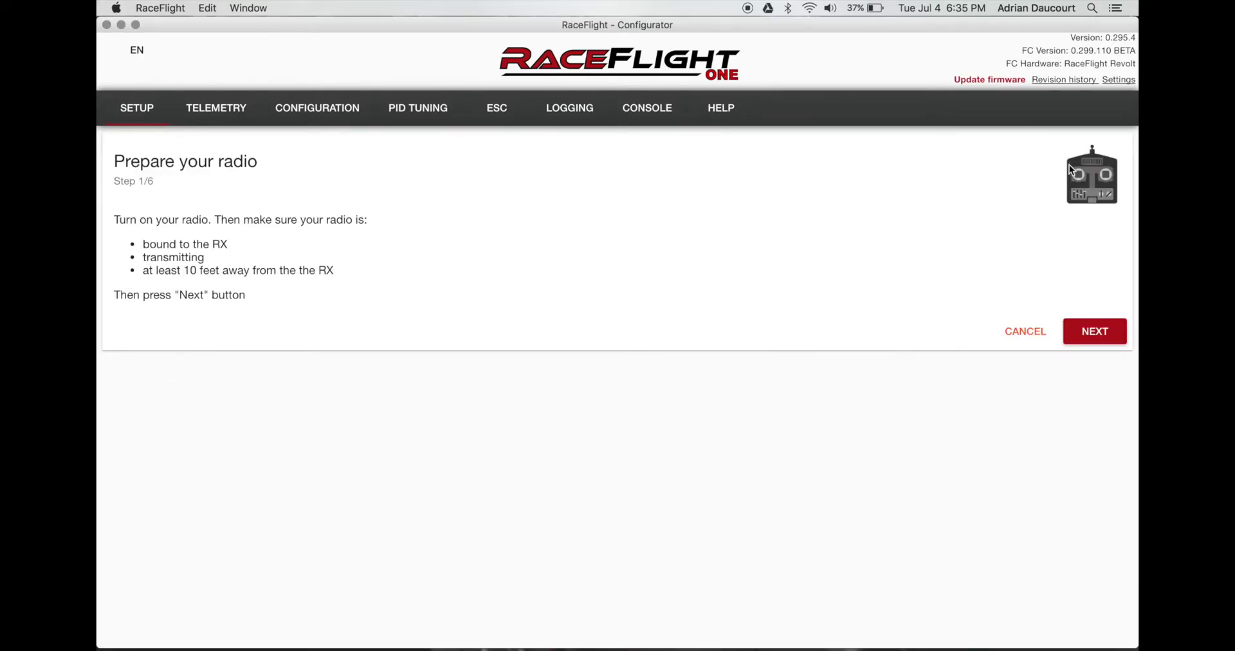
click(1093, 331)
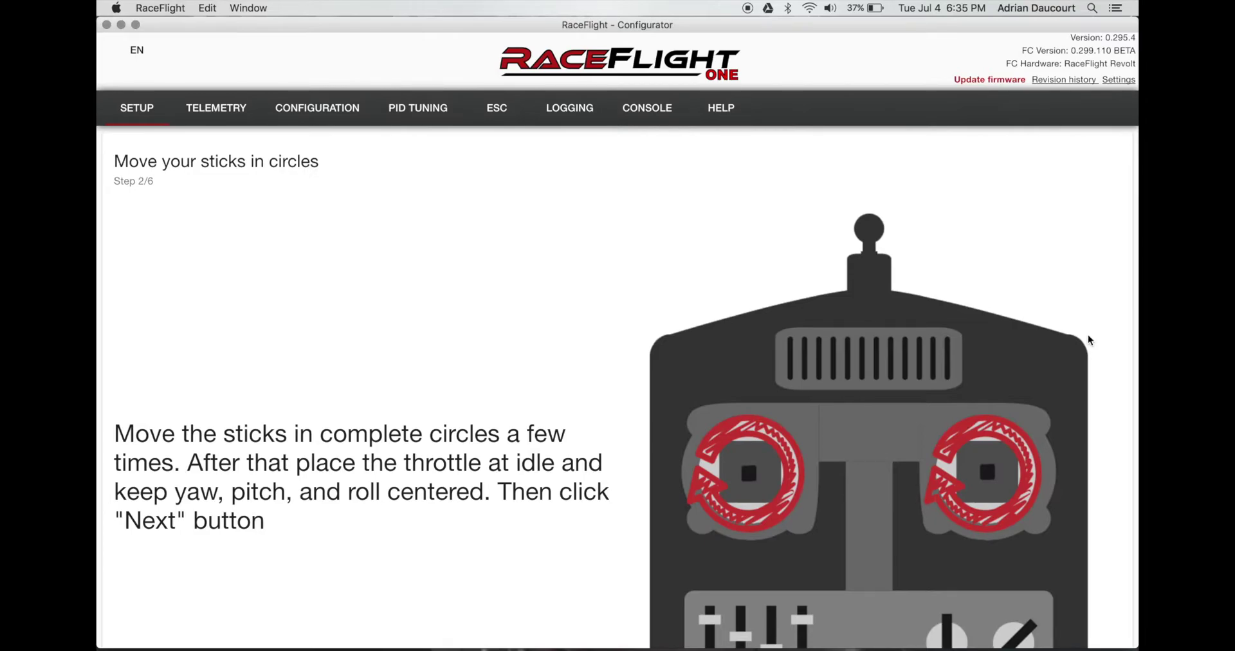
scroll(1088, 337, down, 5)
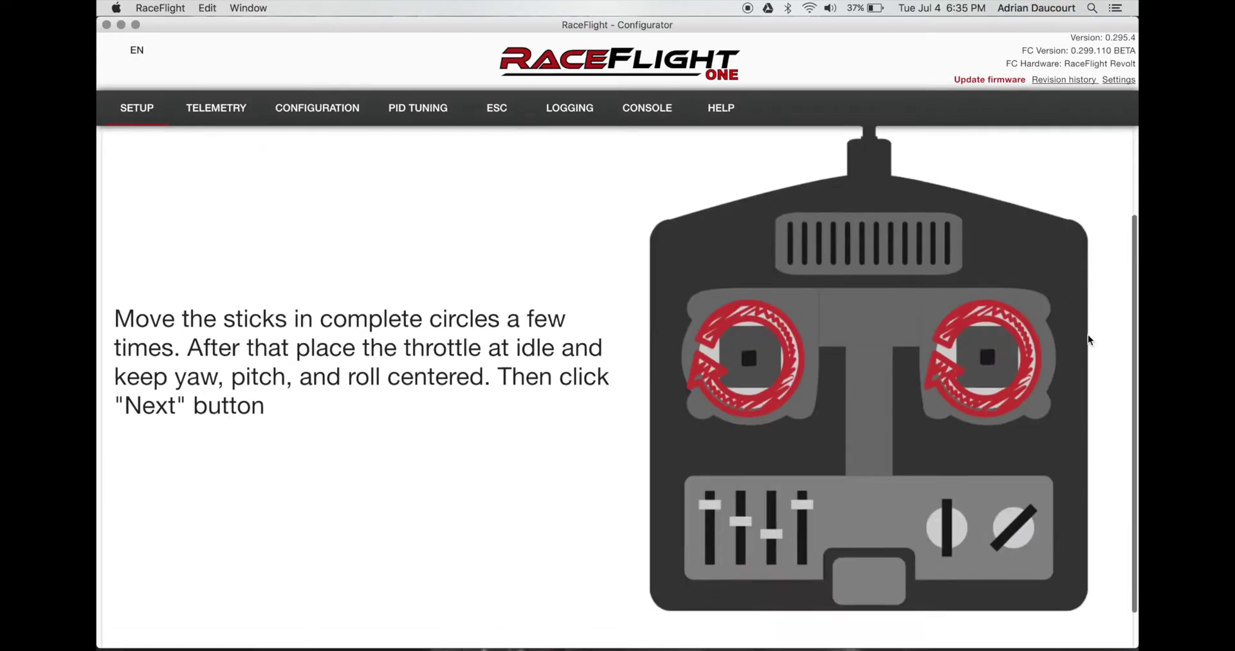
click(1085, 624)
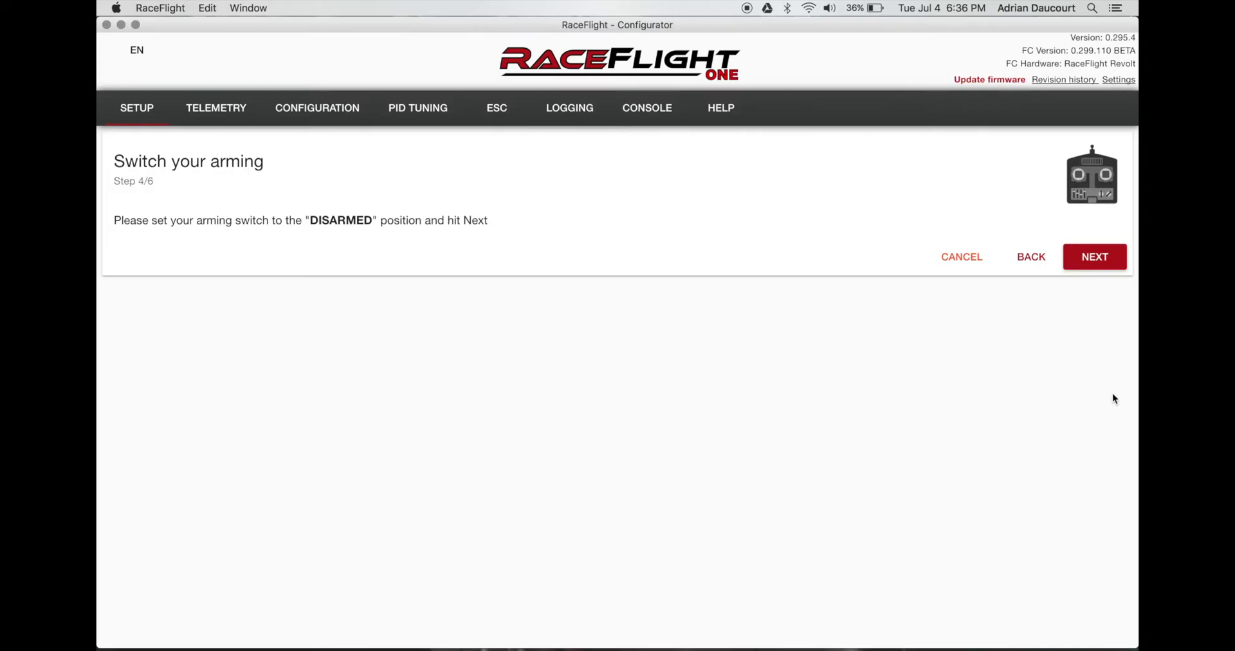
click(1107, 258)
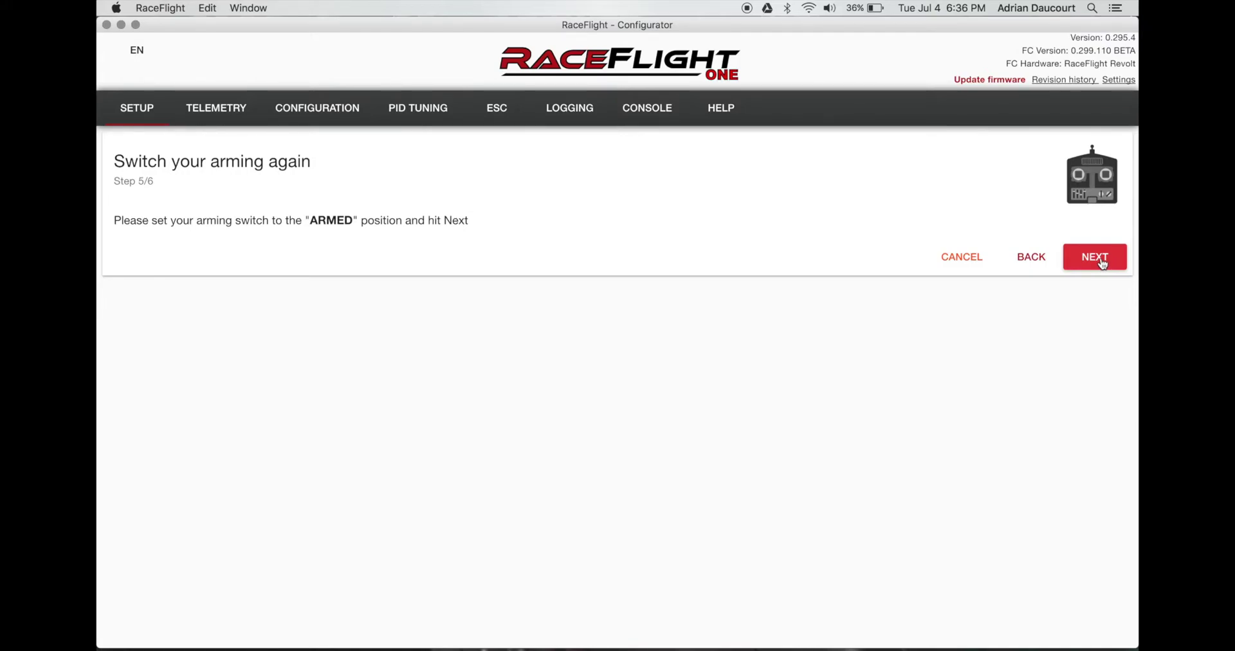
click(1101, 257)
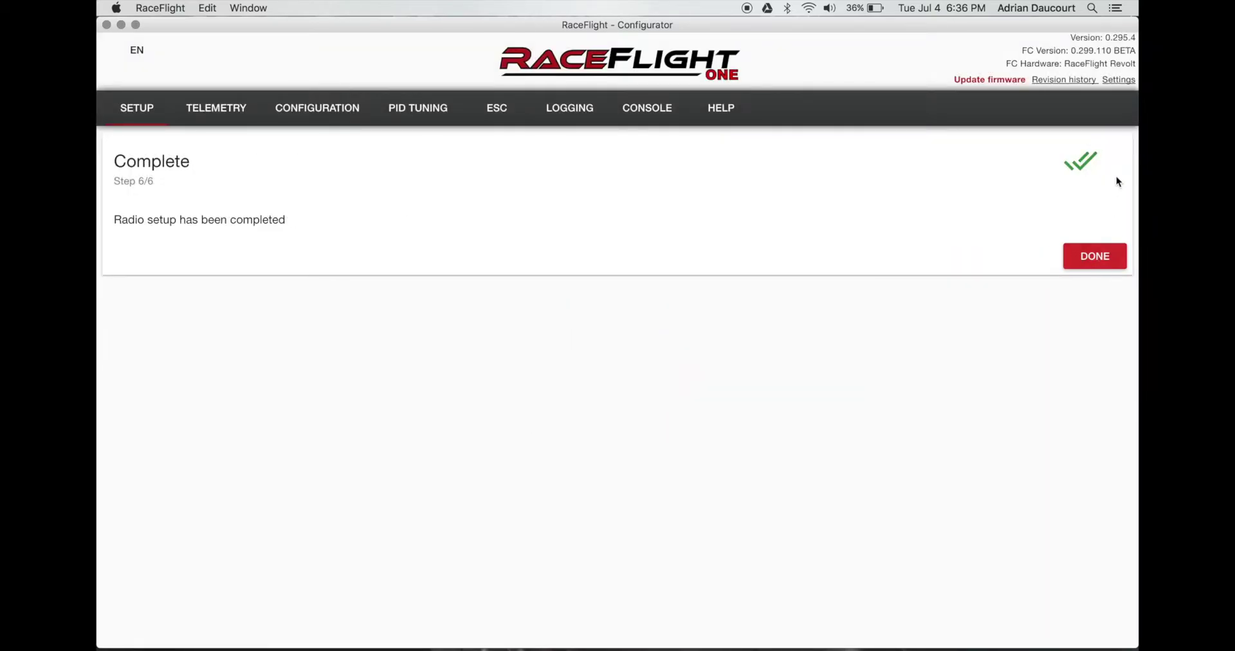
click(1088, 249)
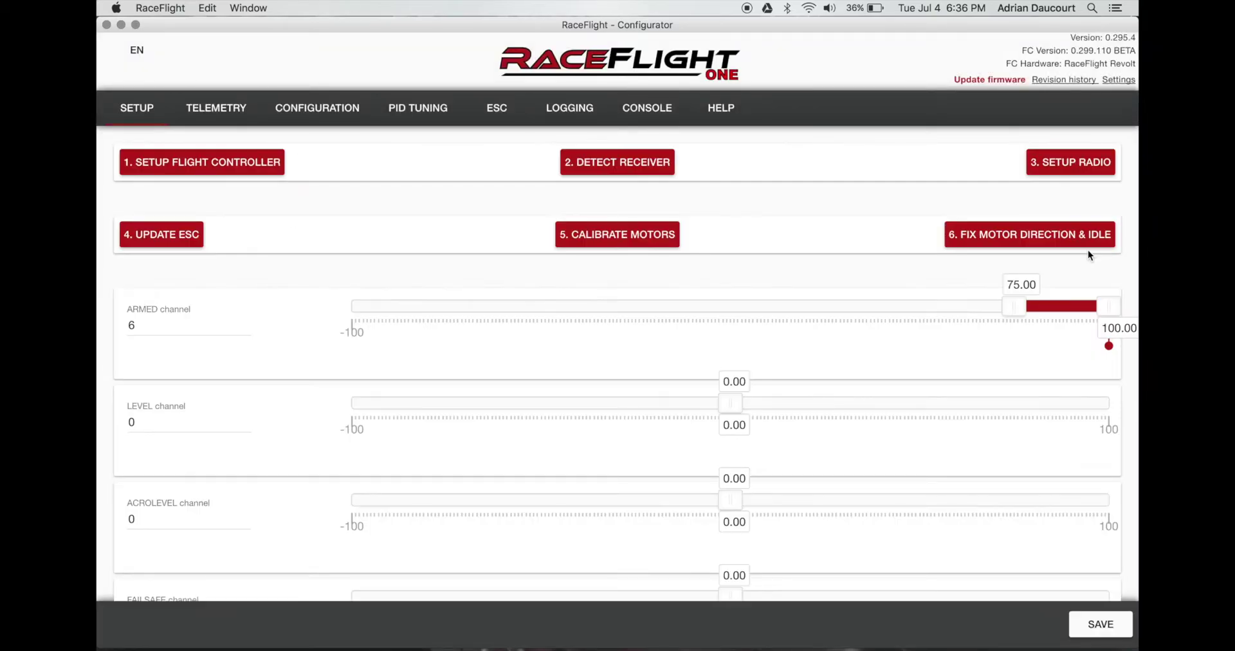
- Update the ESCs for Motors 1–4 with props removed and battery connected
click(172, 238)
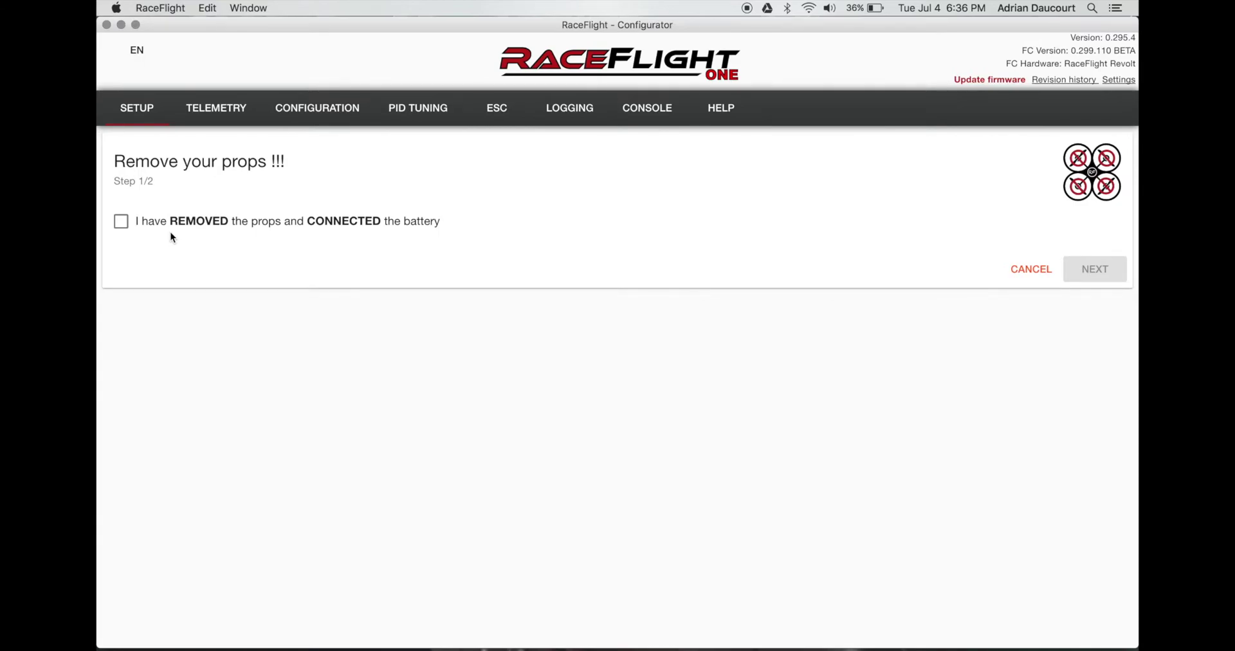
click(121, 221)
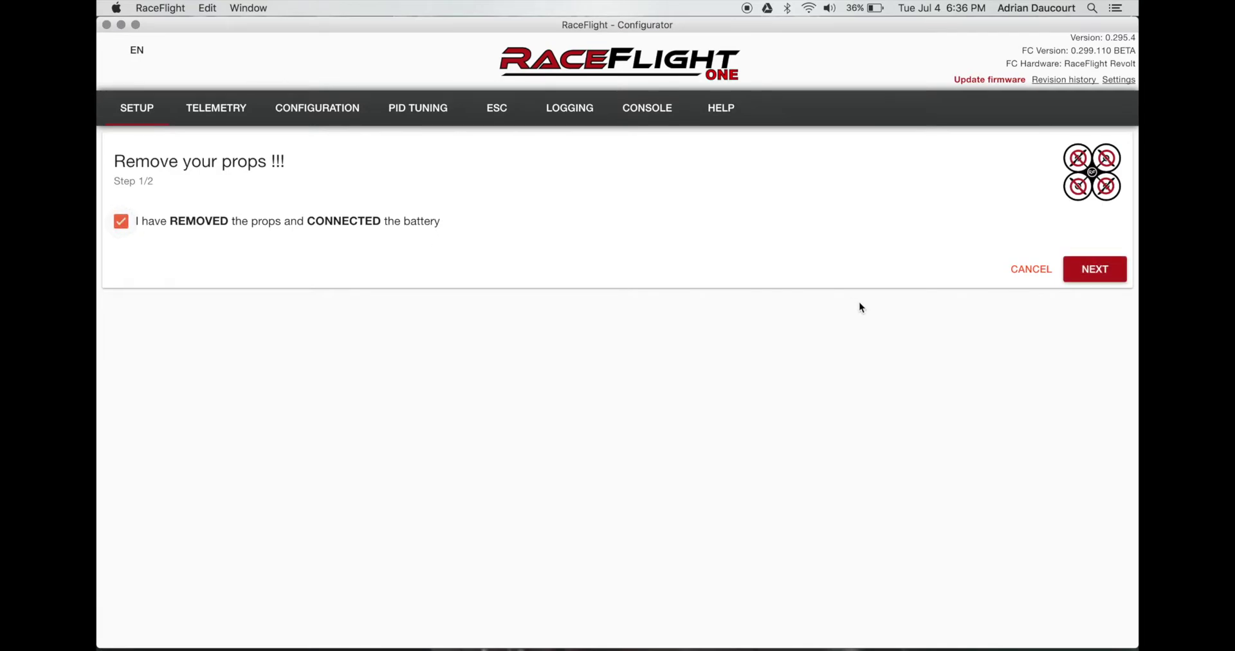
click(1094, 266)
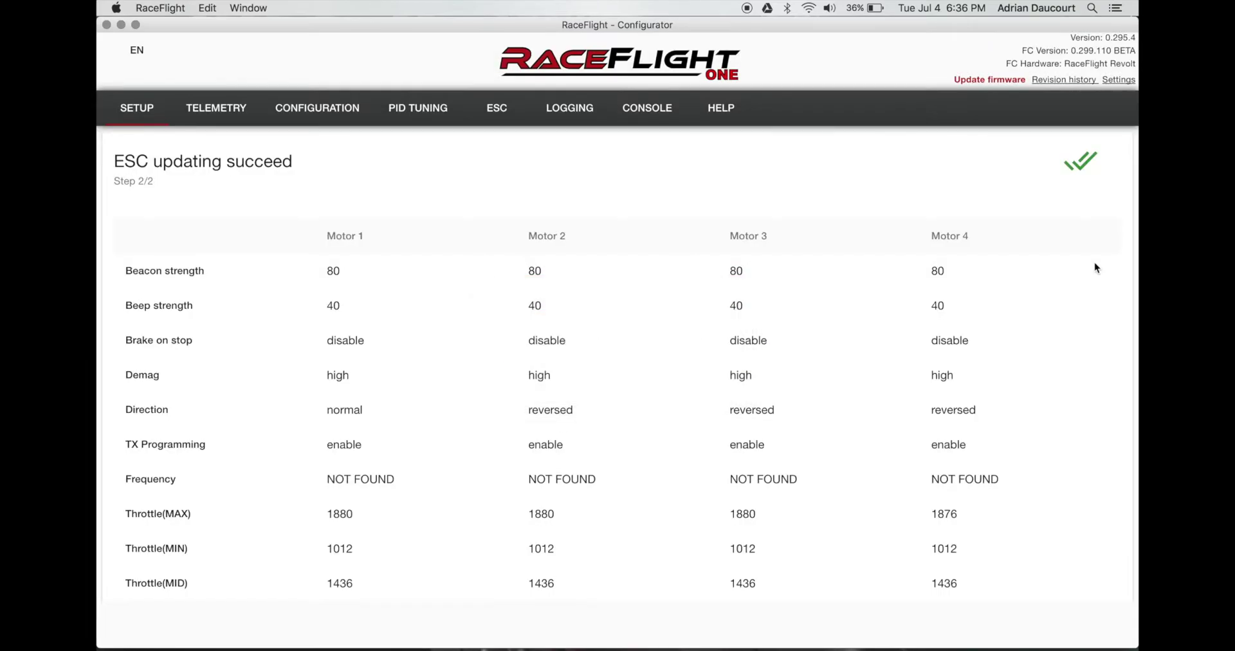
scroll(1094, 263, down, 5)
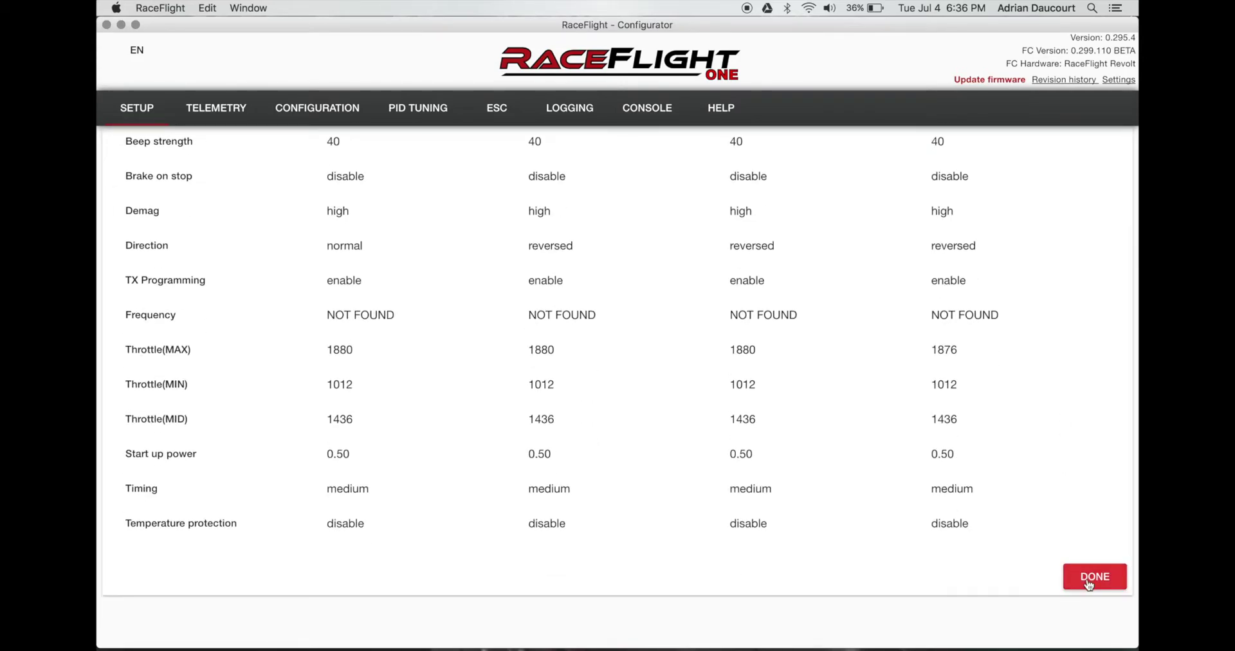
click(1088, 582)
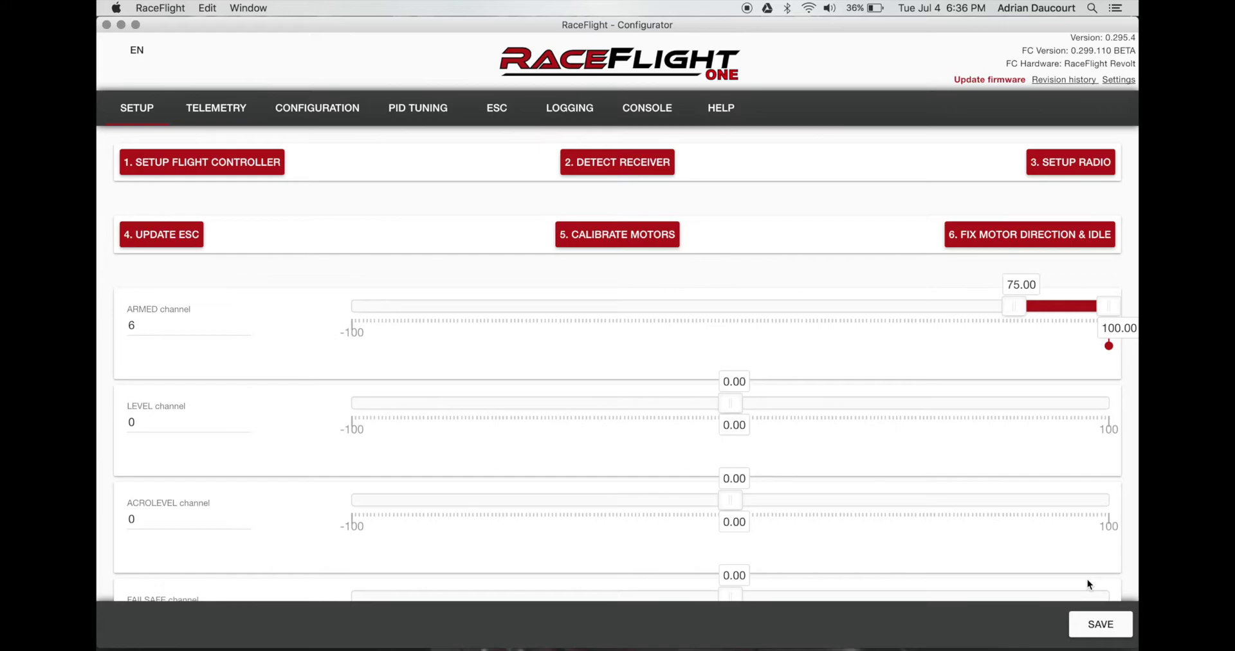
- Calibrate the motors with props removed, acknowledging the calibration tones once finished
click(642, 241)
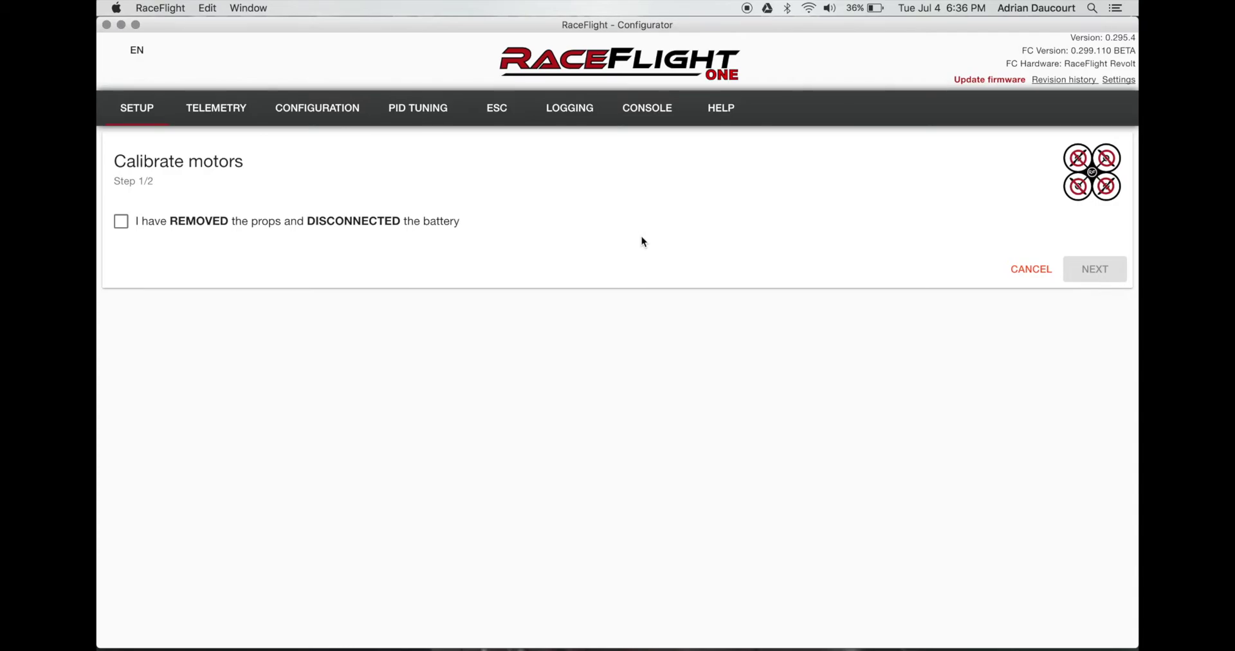
click(121, 221)
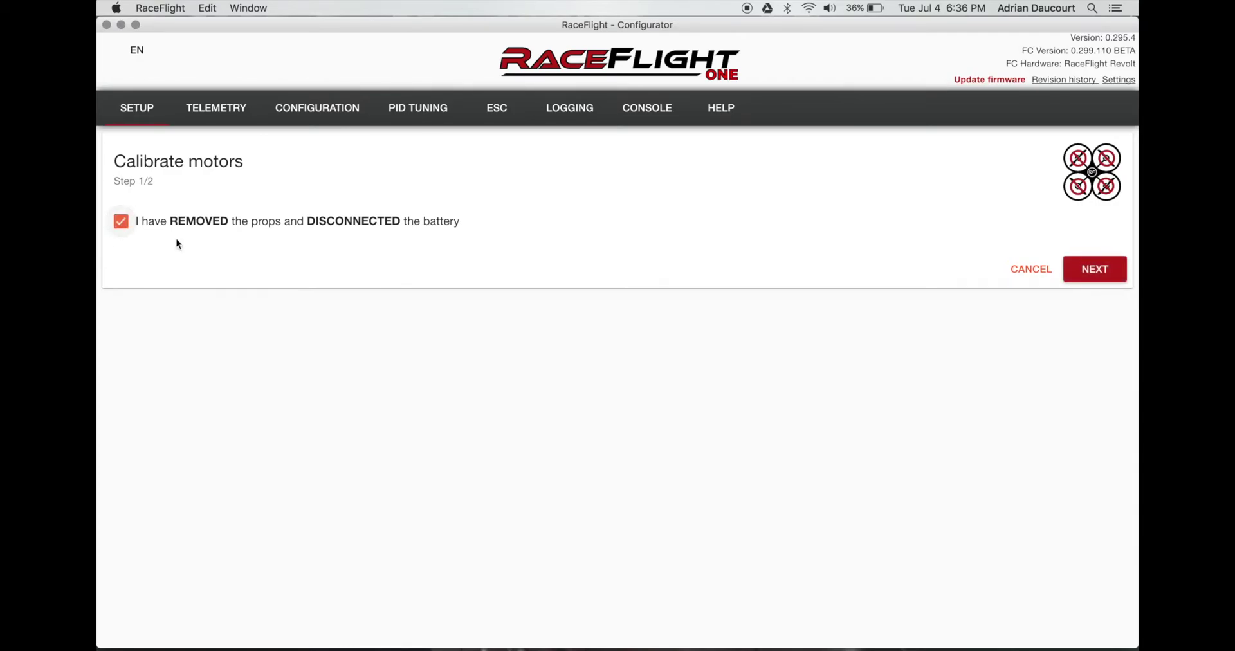
click(1094, 265)
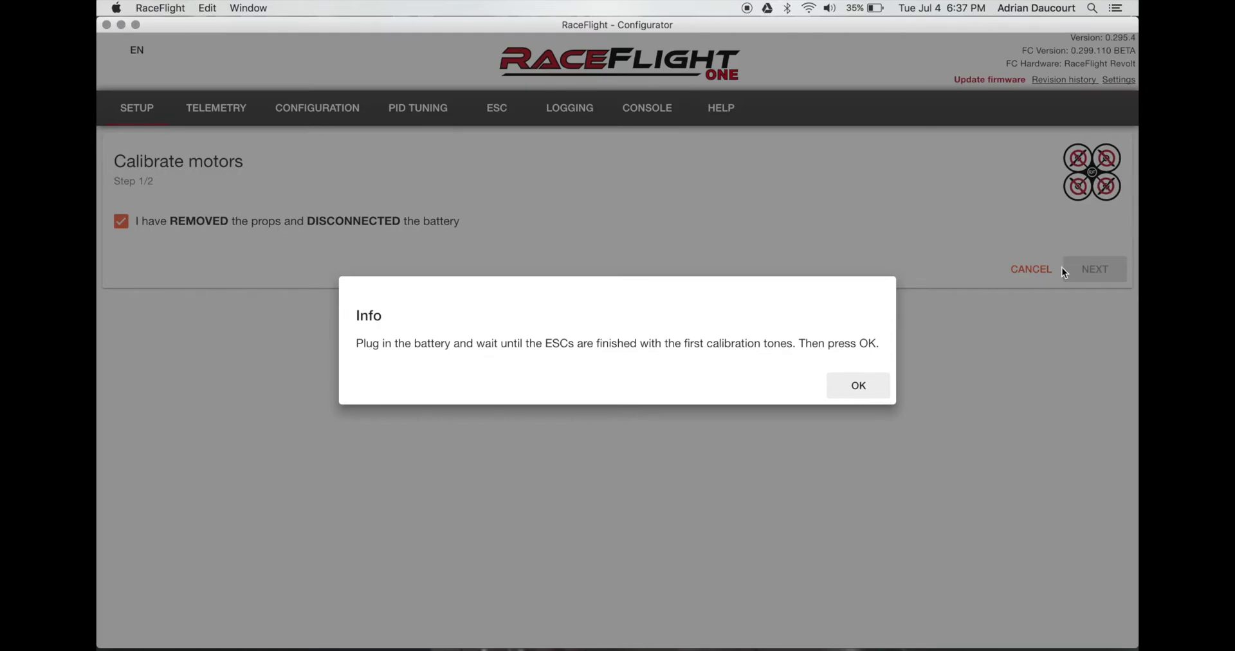
click(870, 389)
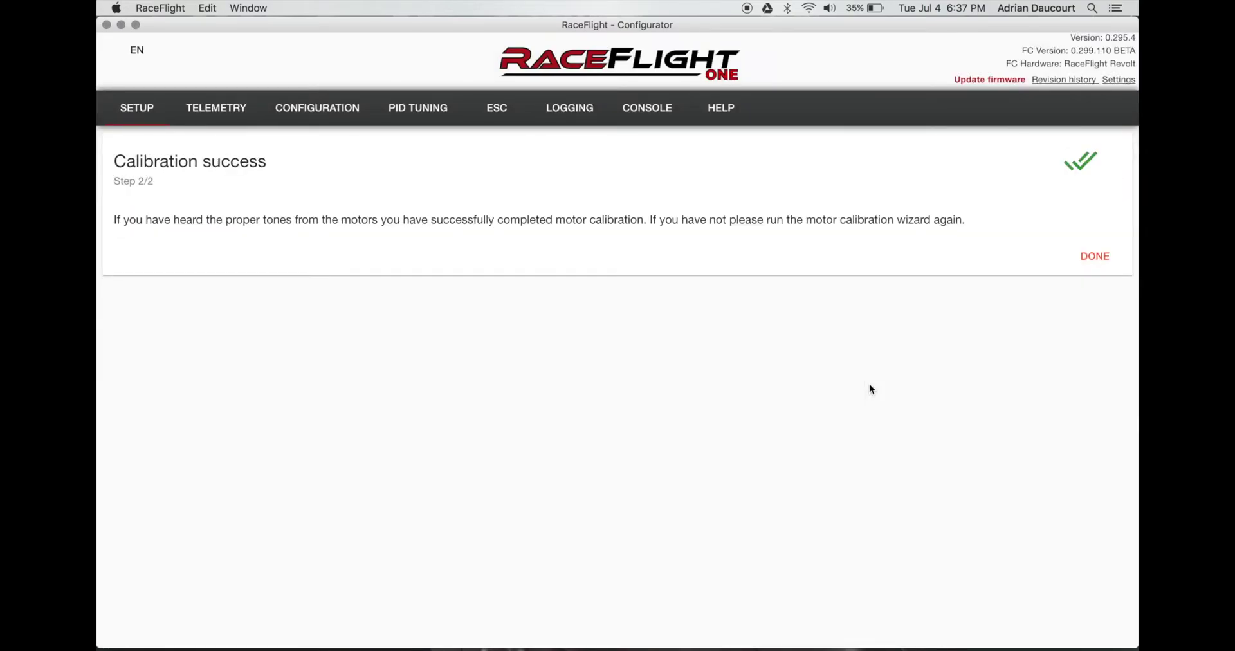
- Run the idle-finding test with props removed and confirm all motors are spinning
click(1095, 257)
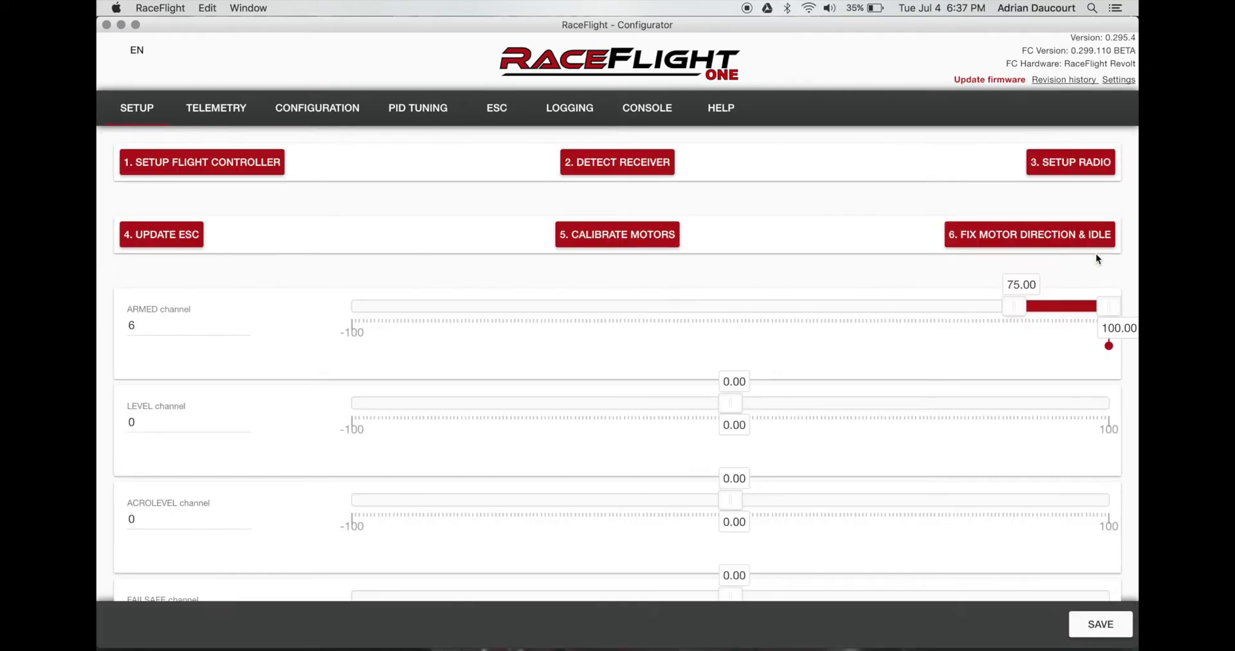
click(1048, 235)
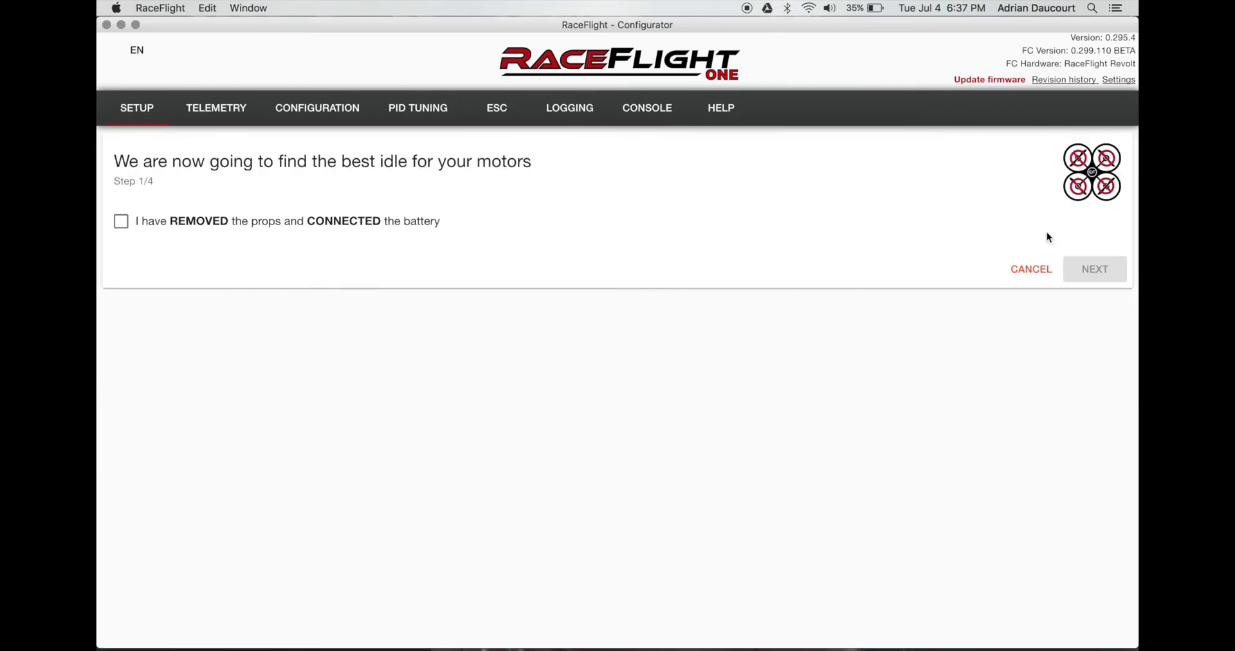
click(388, 221)
click(1101, 274)
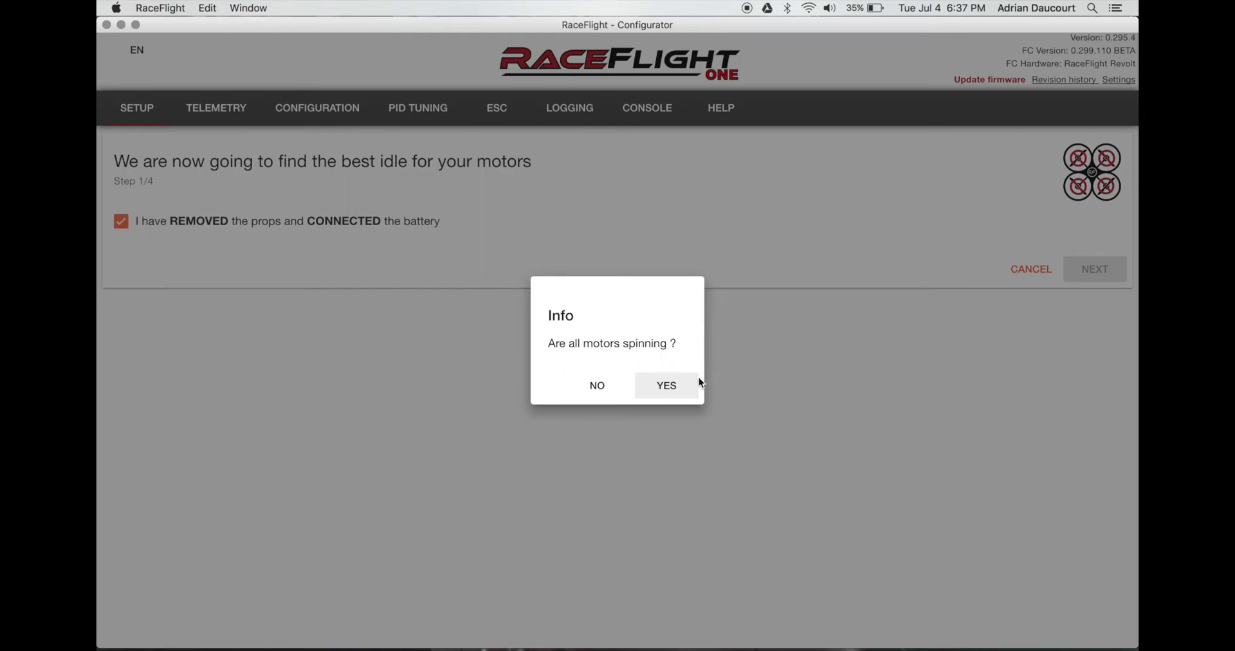
click(673, 386)
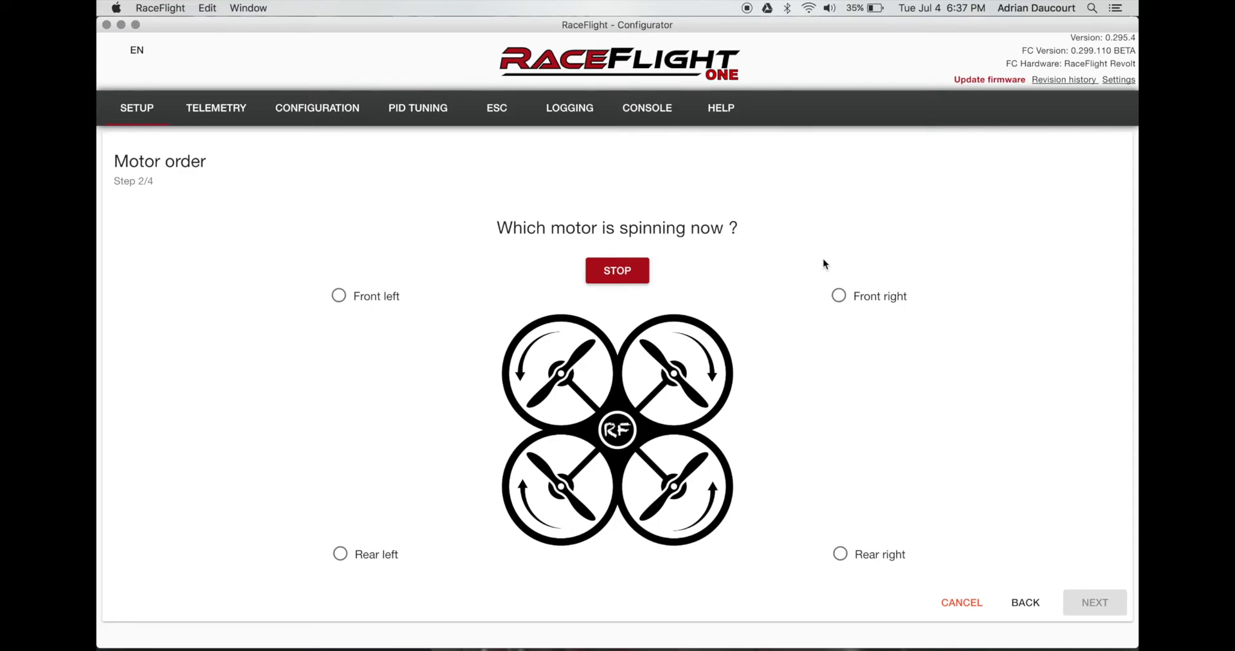
- Assign the spinning motors to front right, front left and rear left positions
click(839, 296)
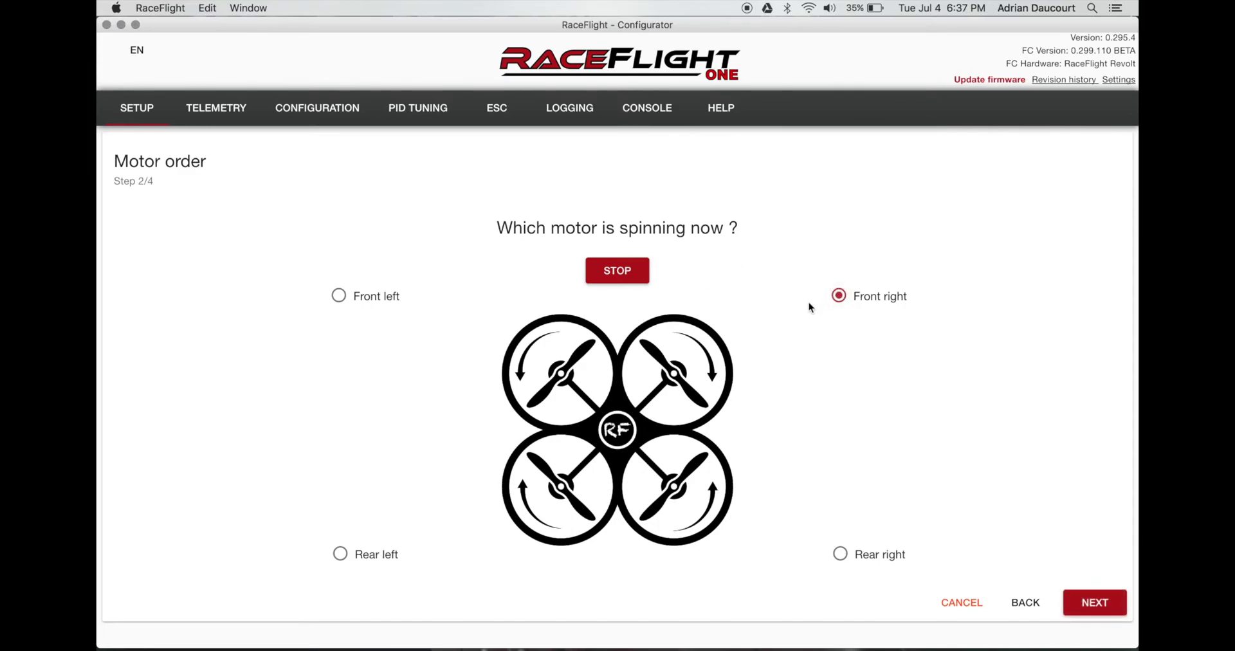
click(1096, 602)
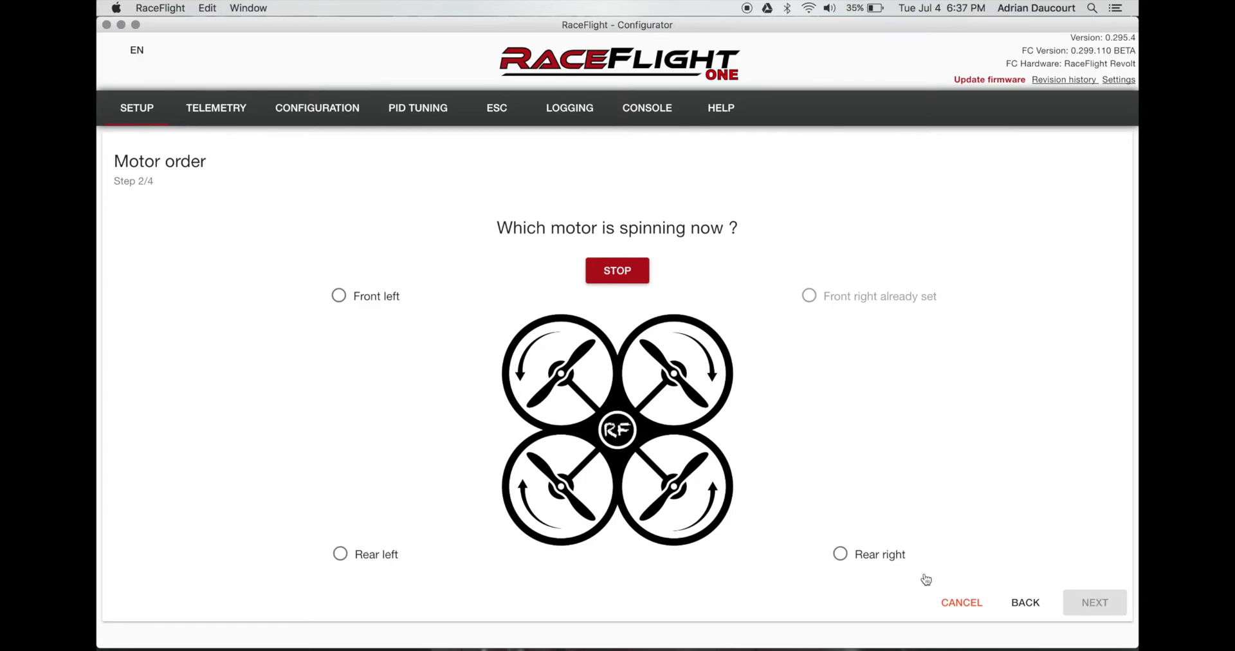
click(340, 296)
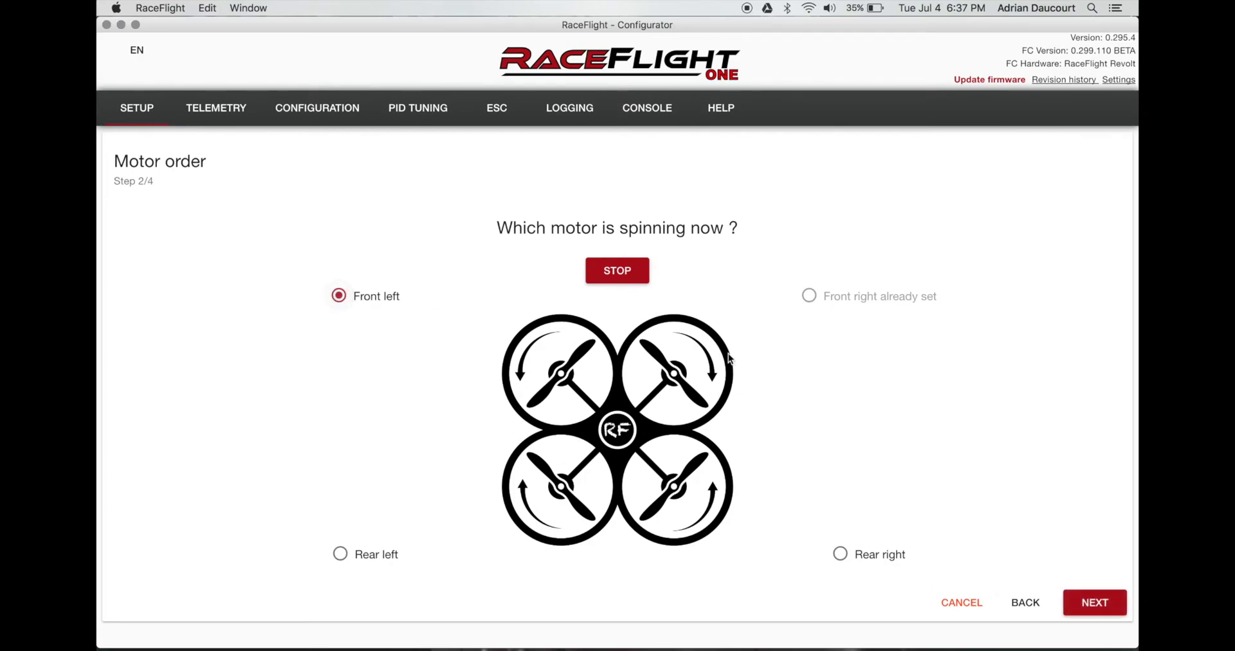
click(1091, 604)
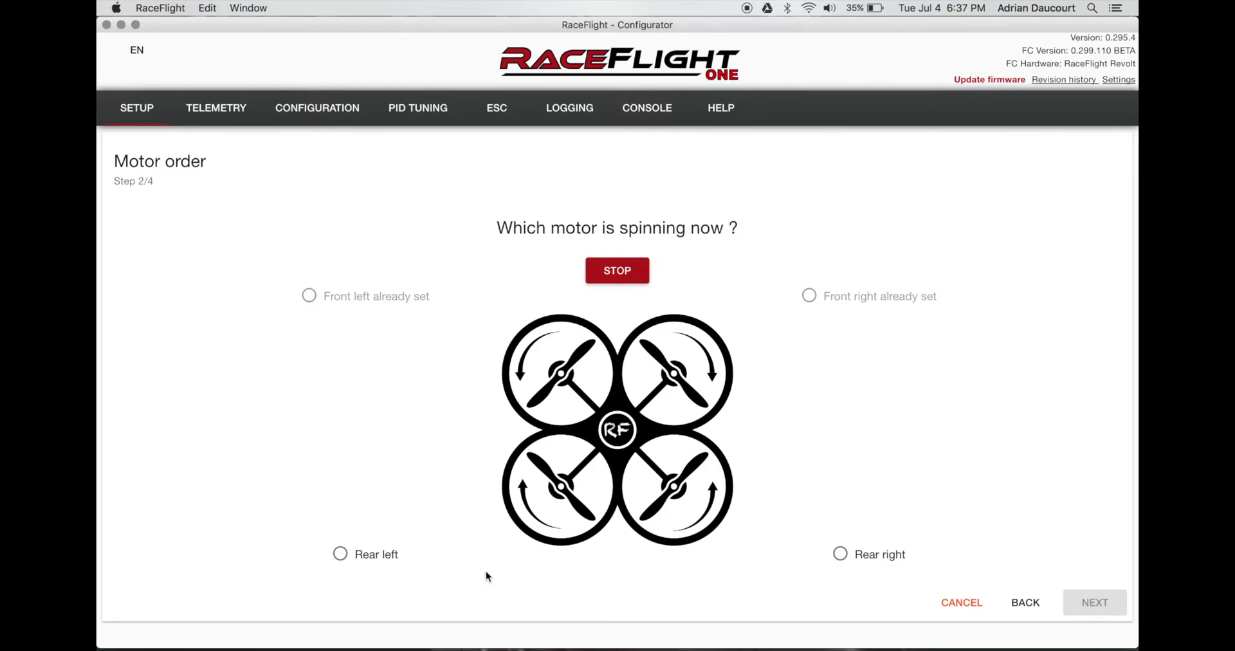
click(344, 556)
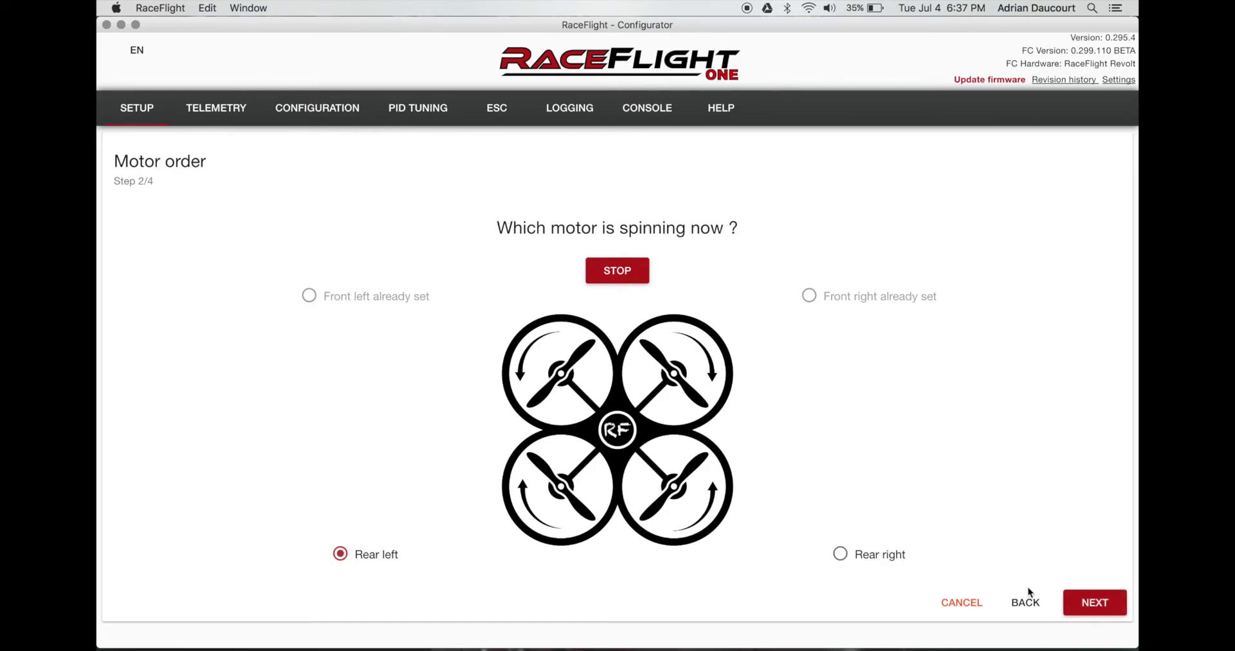
click(1086, 602)
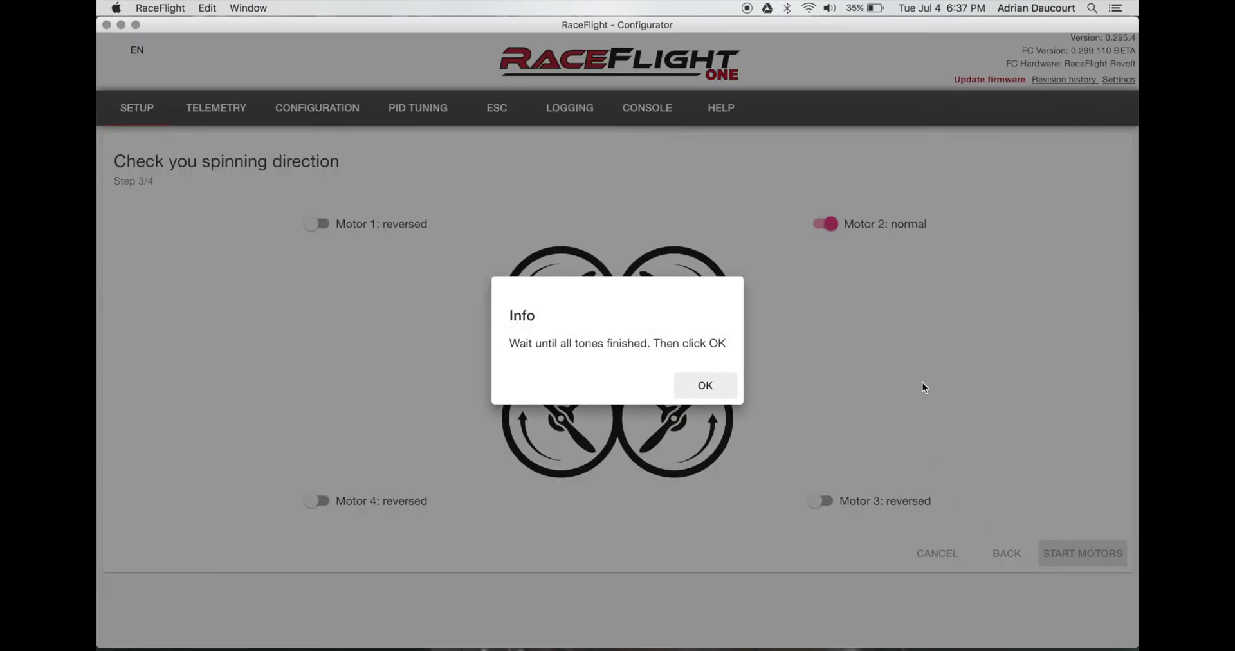
- Spin up the motors and confirm every motor turns in the correct direction
click(715, 384)
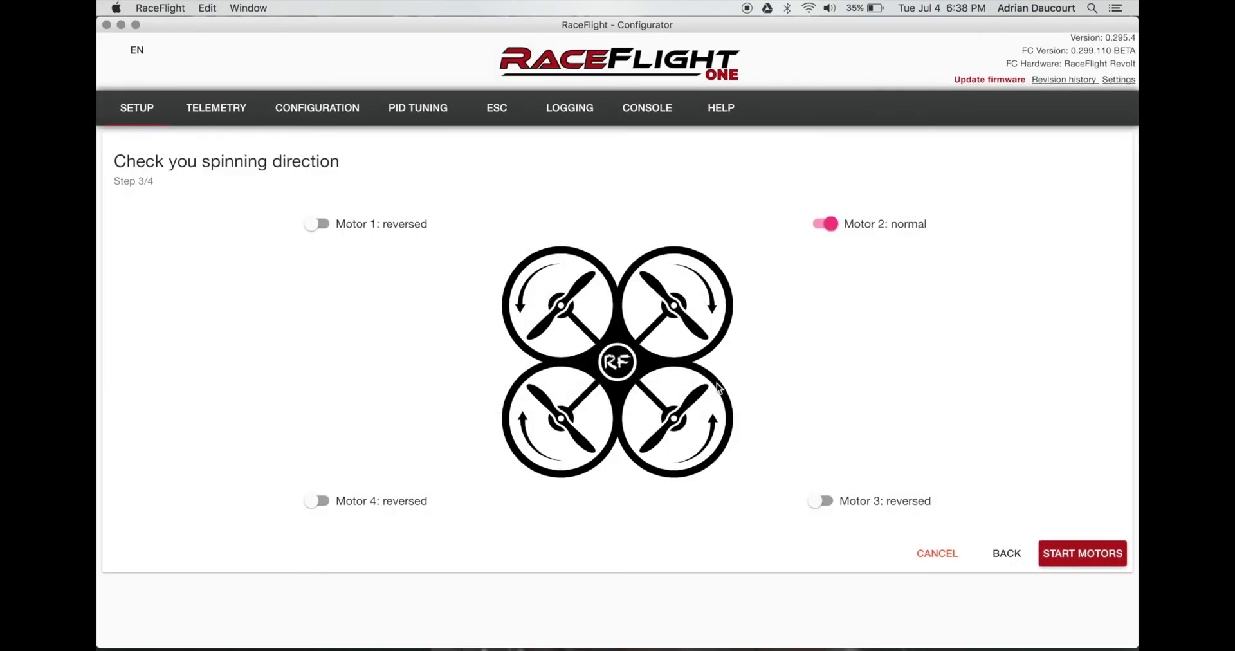
click(1067, 555)
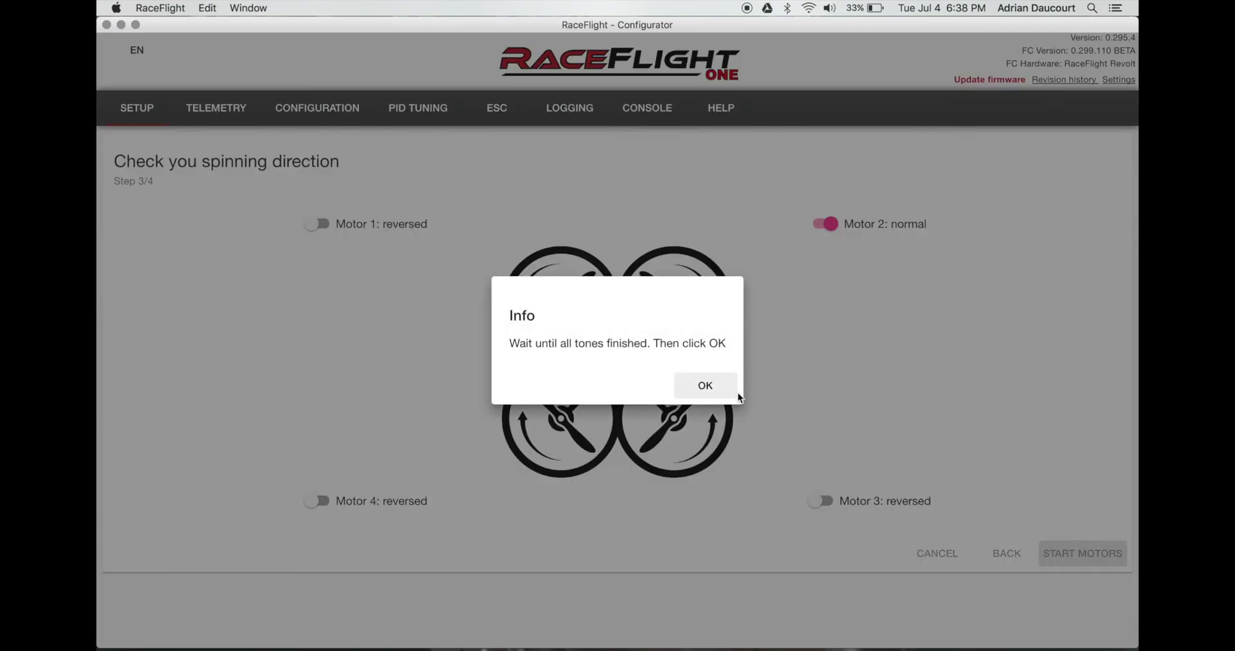
click(718, 393)
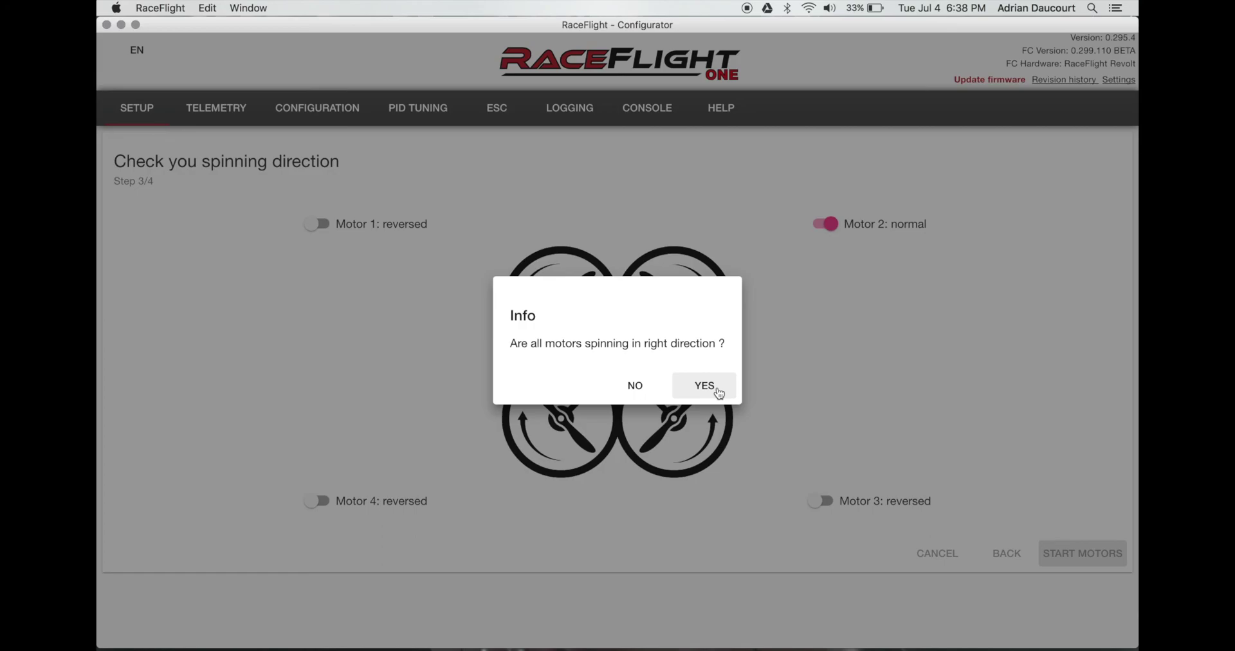
click(718, 393)
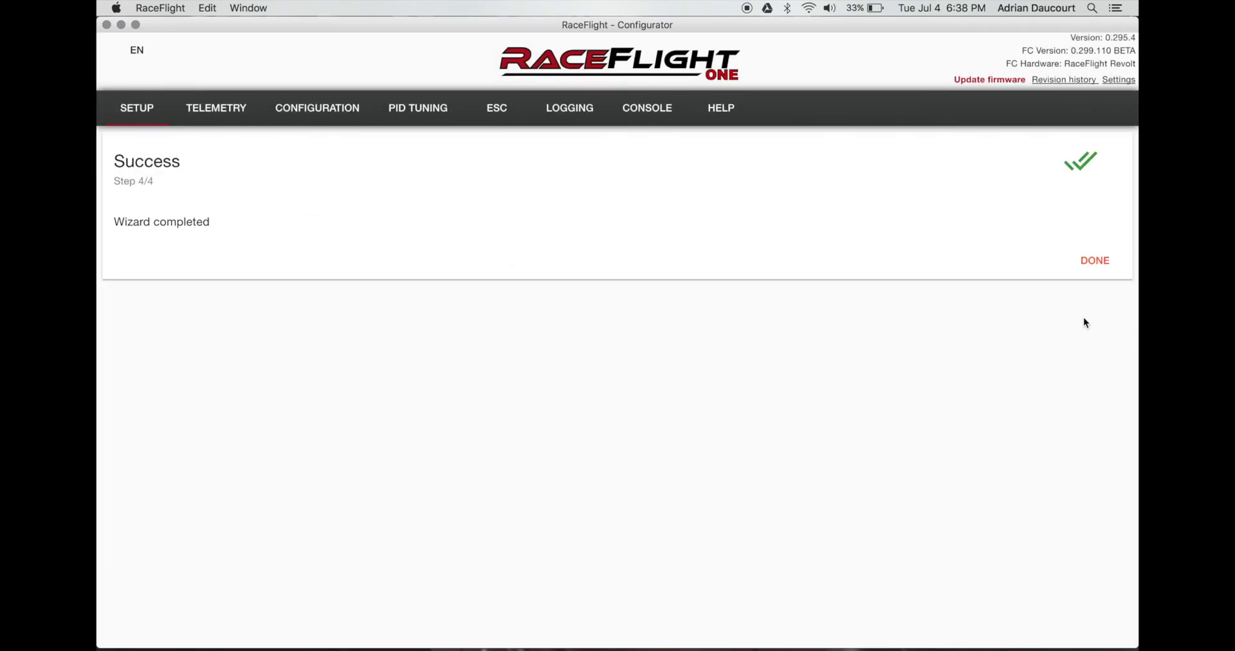
click(1097, 260)
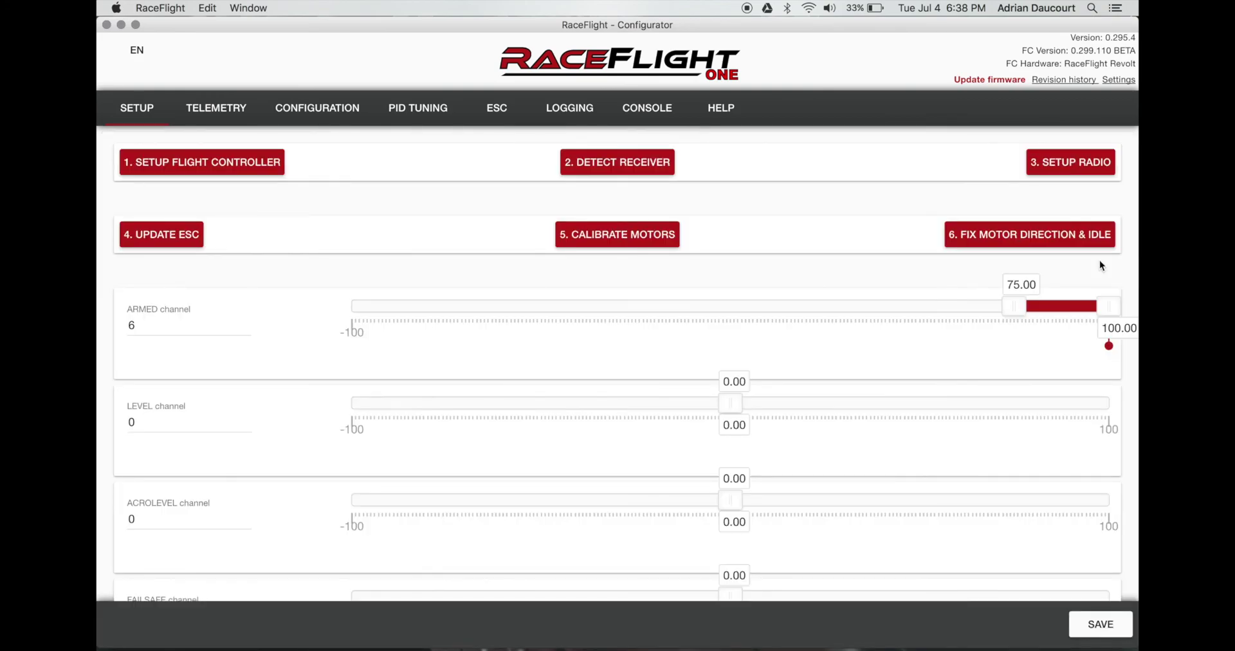